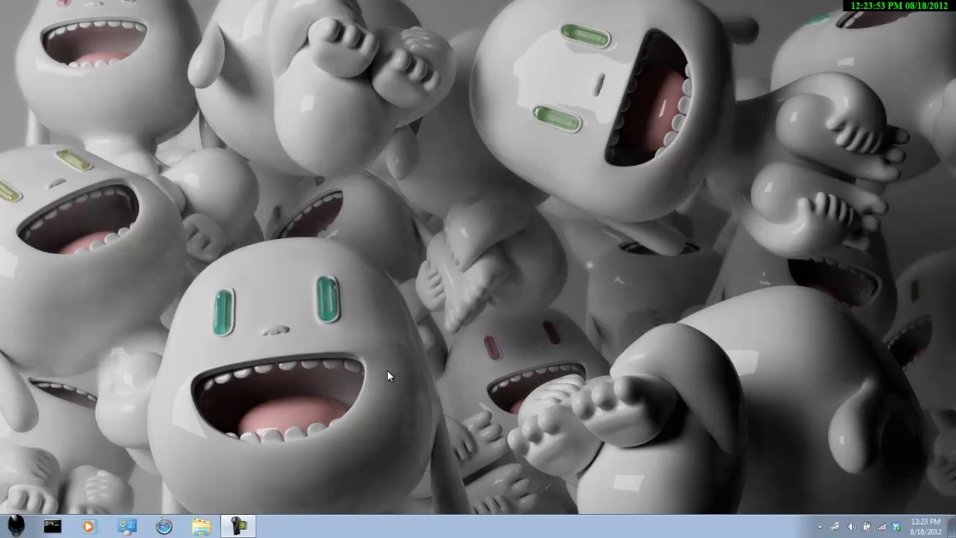
Find the minecraftSP single-player launcher through Start search and launch it.
left_click(250, 523)
left_click(250, 523)
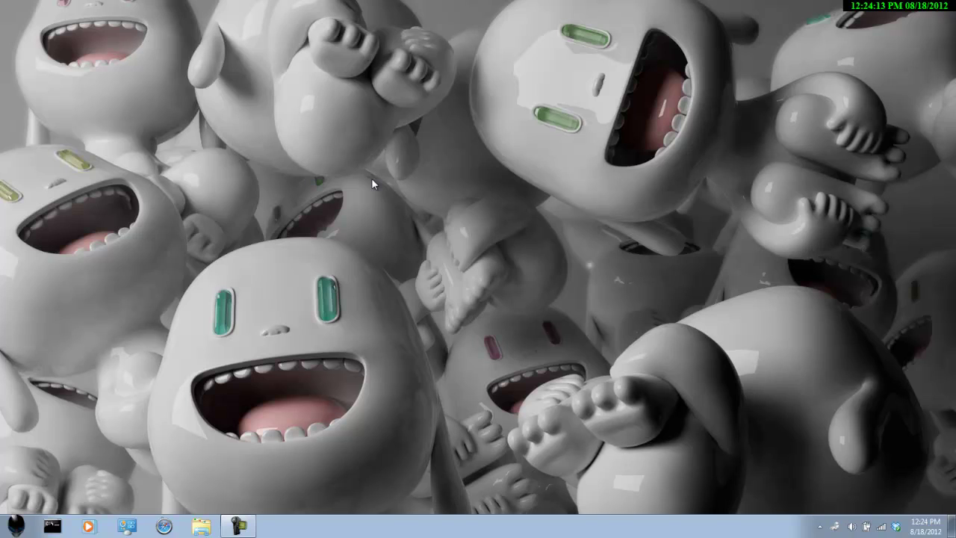
key("super")
type("mine")
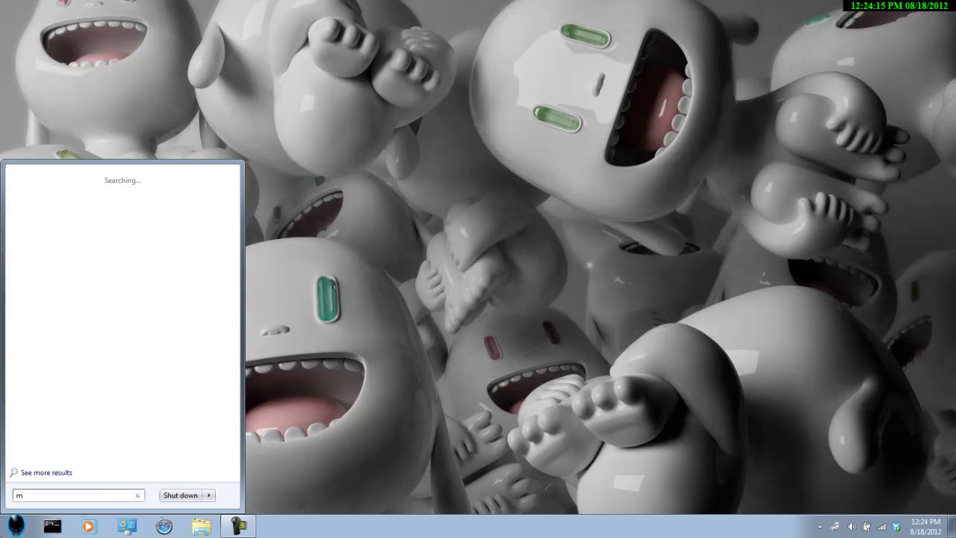
type("craft")
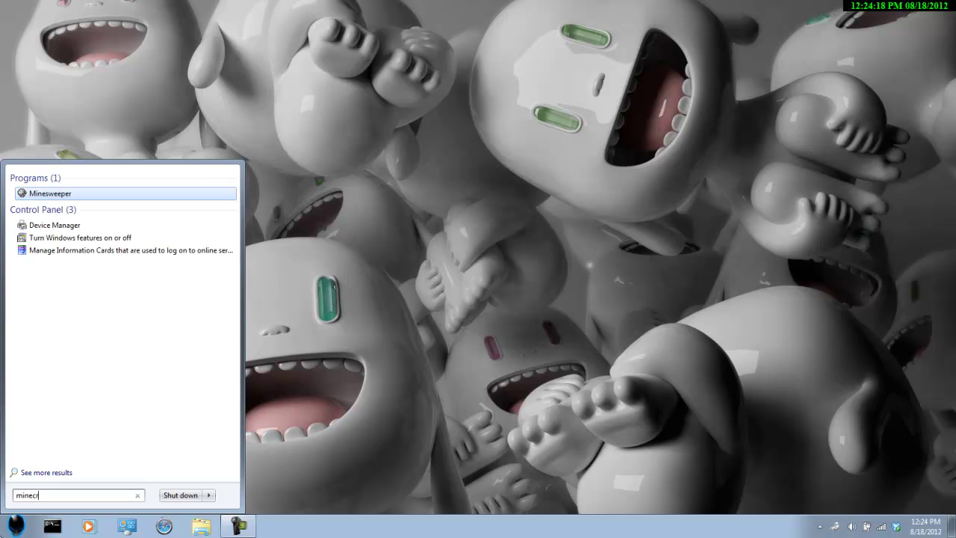
type("Sp")
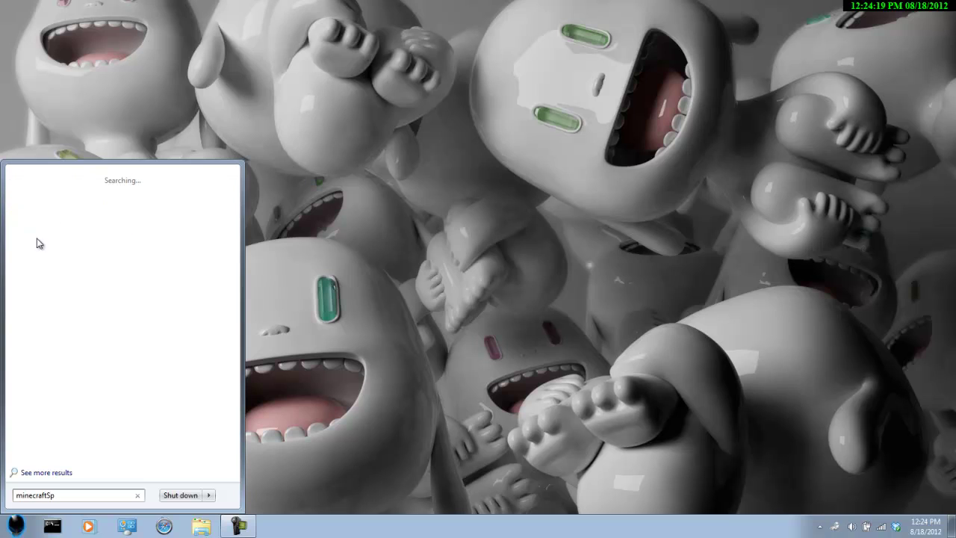
left_click(47, 213)
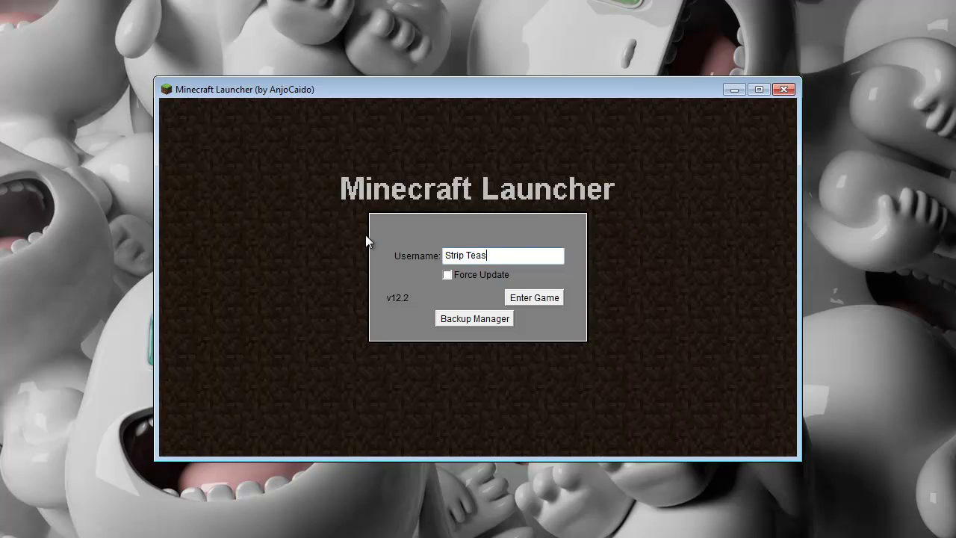
Replace the username with 360gliches and enter the game.
type("Mbmb")
key("BackSpace")
key("BackSpace")
key("BackSpace")
type("360glic")
type("hes")
left_click(544, 297)
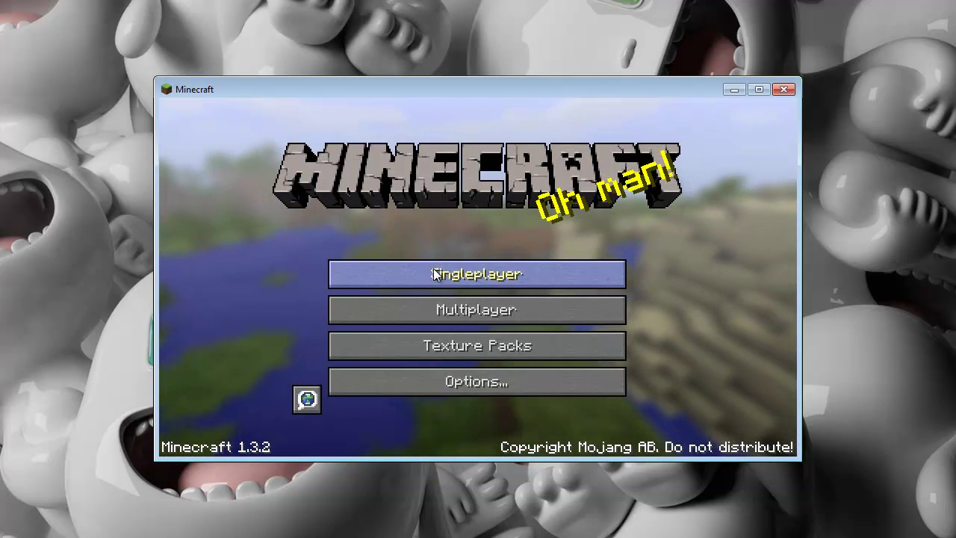
Start a new single-player world and name it TEST.
left_click(434, 274)
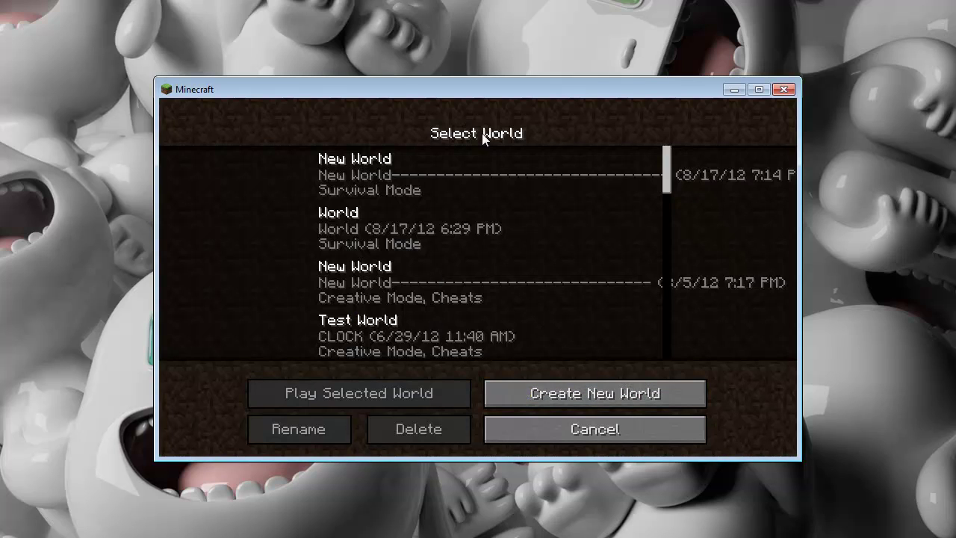
left_click(546, 390)
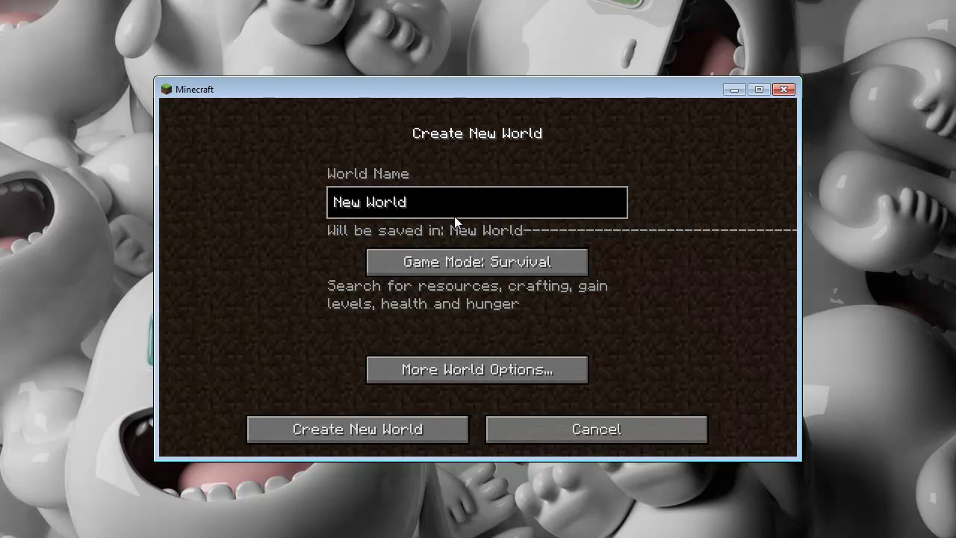
key("BackSpace")
key("BackSpace")
key("BackSpace")
key("BackSpace")
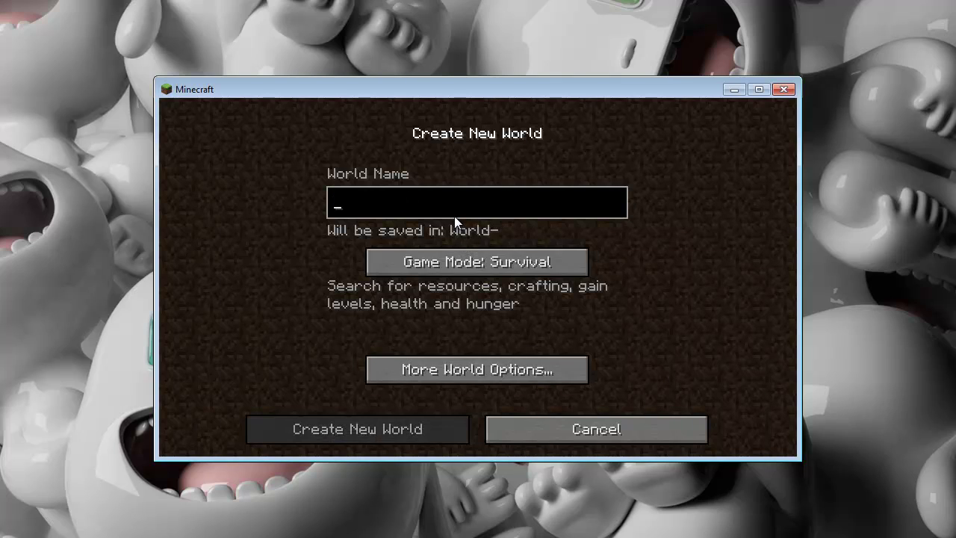
type("ET")
key("BackSpace")
key("BackSpace")
type("TEST")
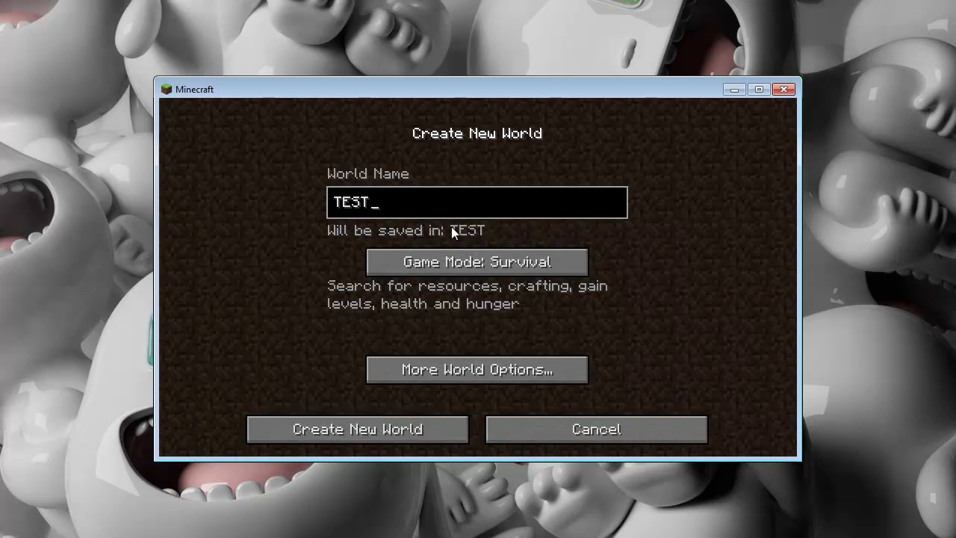
Enter seed 360gliches, turn cheats on, create the world, and maximize the game window.
left_click(415, 377)
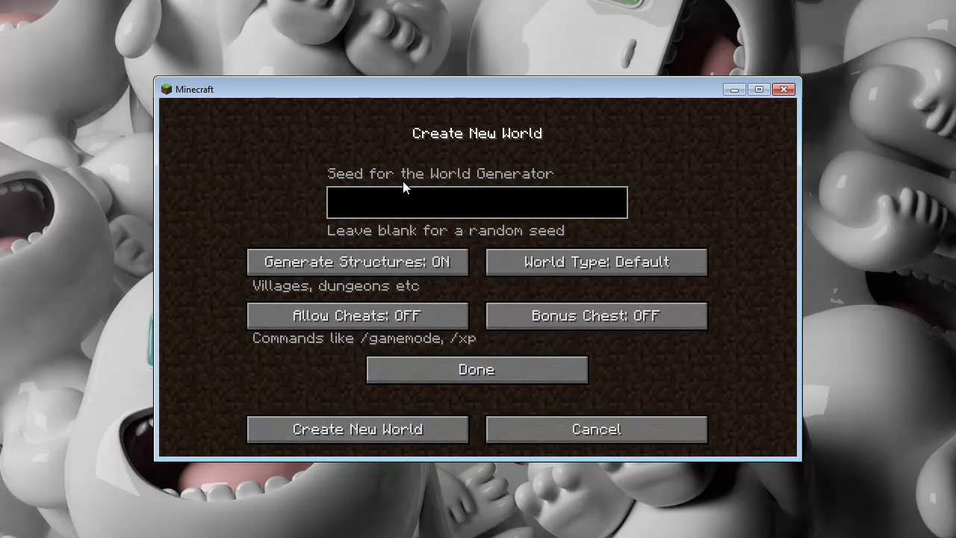
type("360")
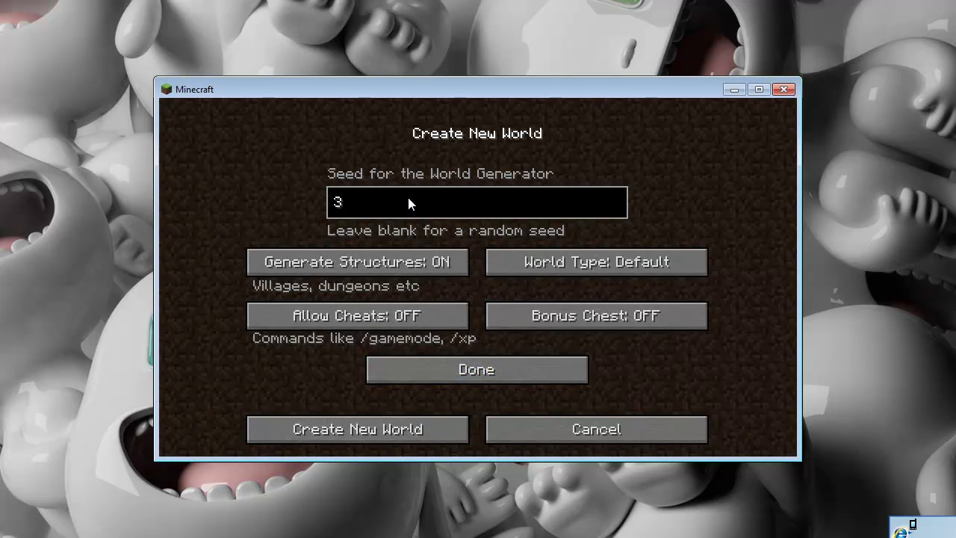
type("gliches")
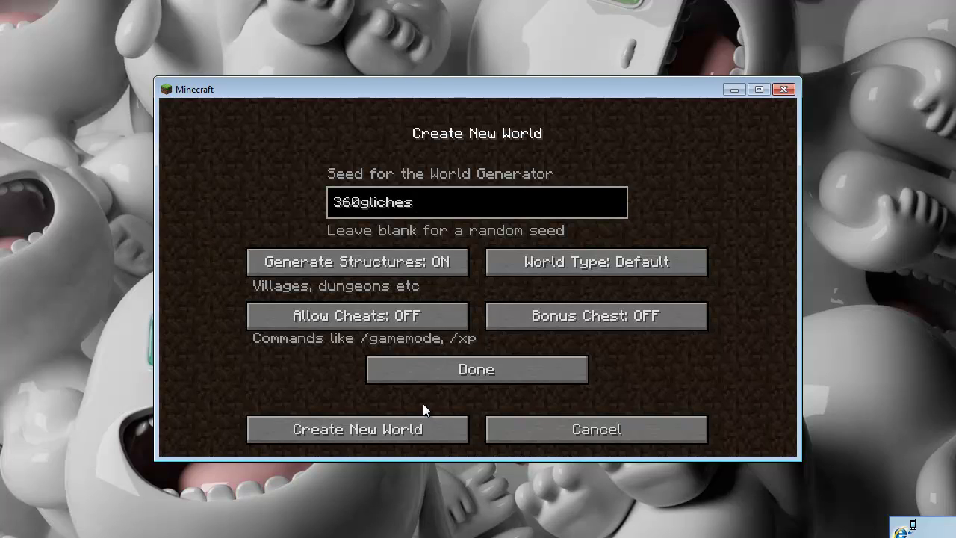
left_click(384, 314)
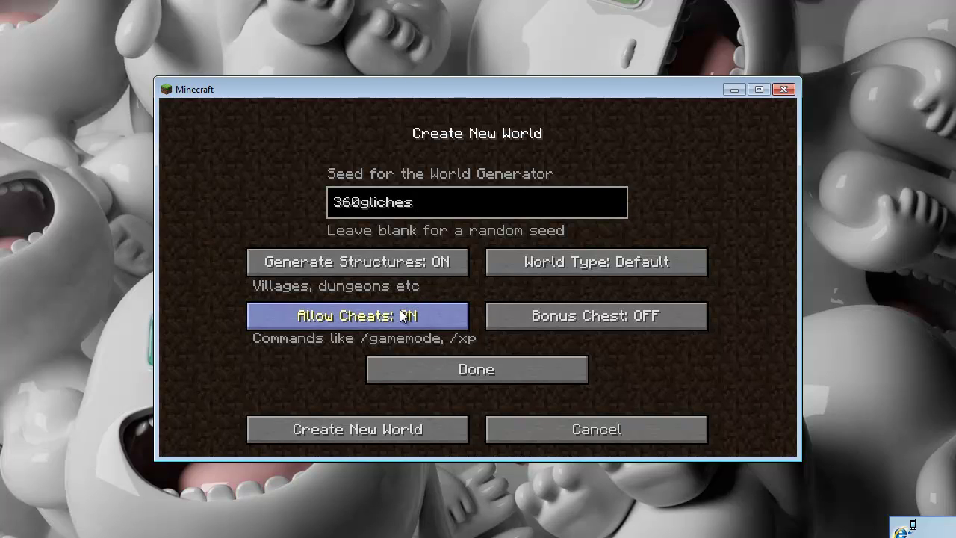
left_click(380, 437)
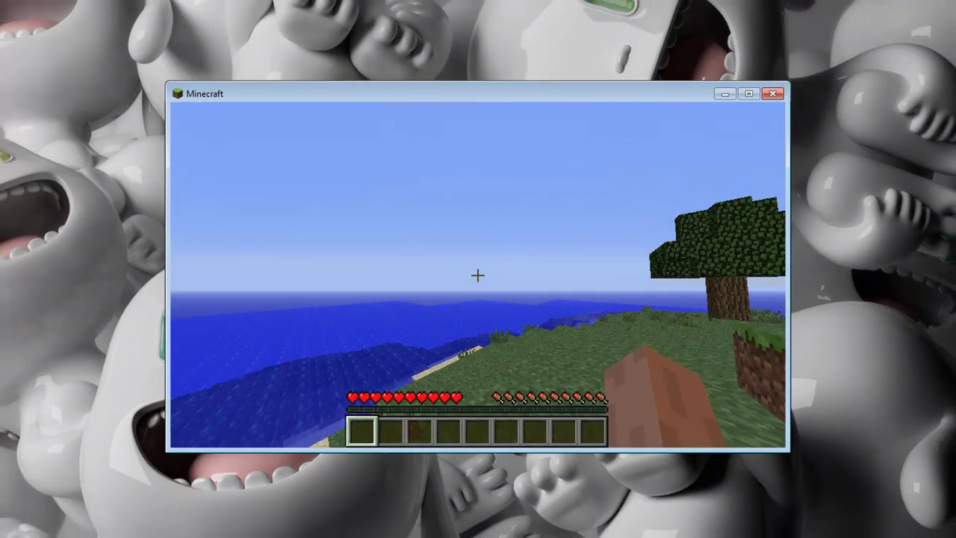
key("Escape")
left_click(707, 112)
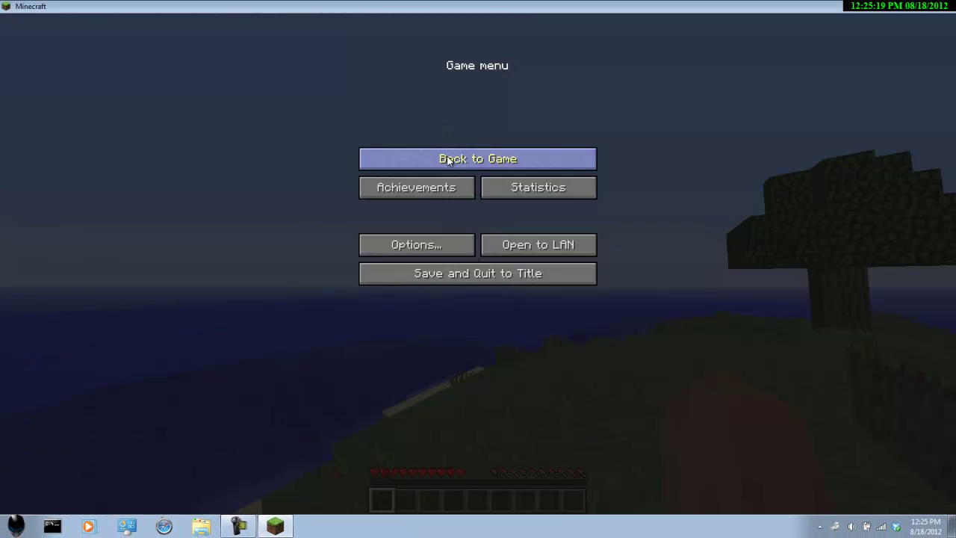
In Open to LAN settings, choose Creative game mode and cheats ON, then start the LAN world.
left_click(448, 161)
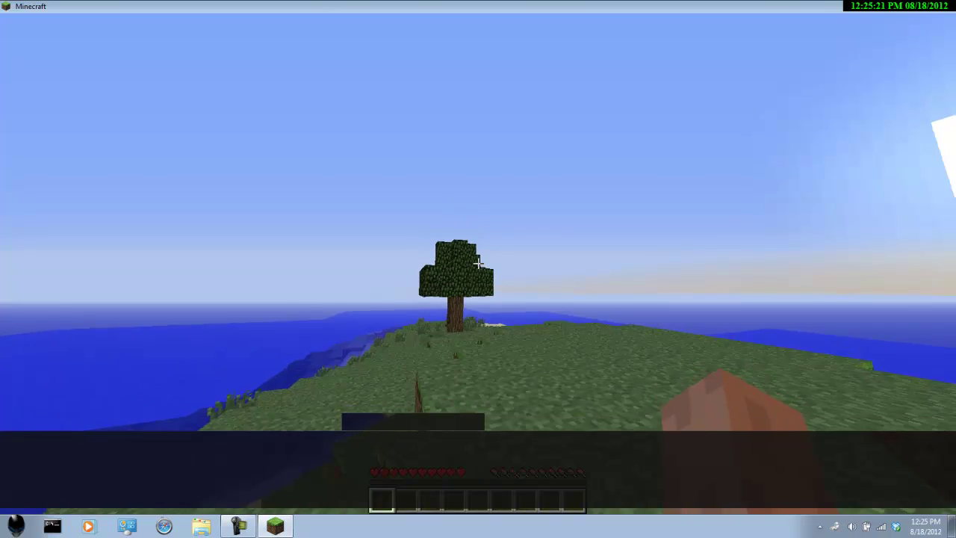
key("Escape")
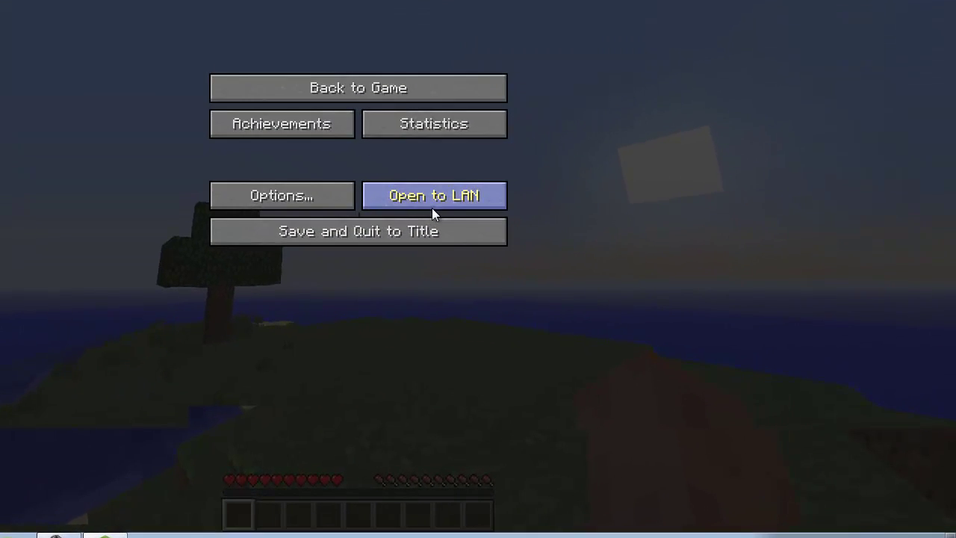
left_click(432, 209)
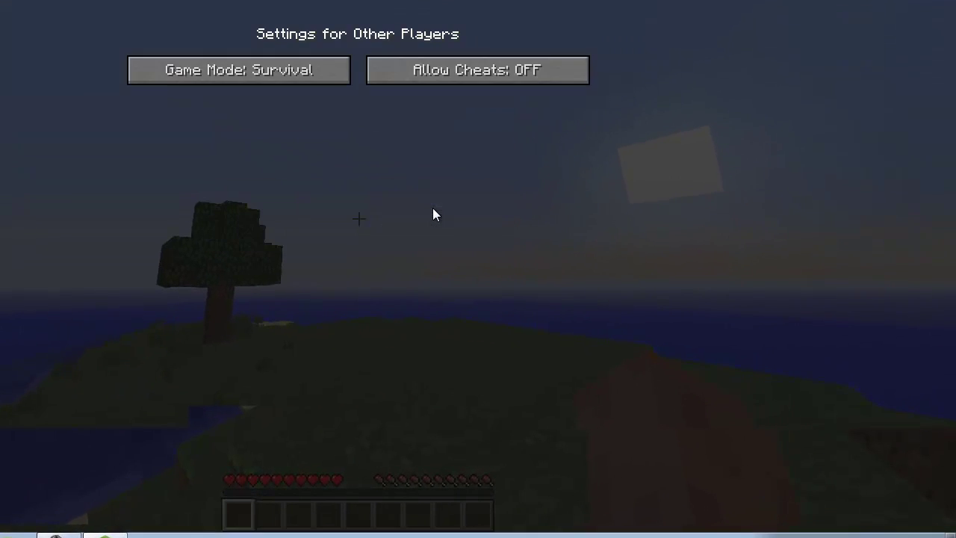
left_click(315, 73)
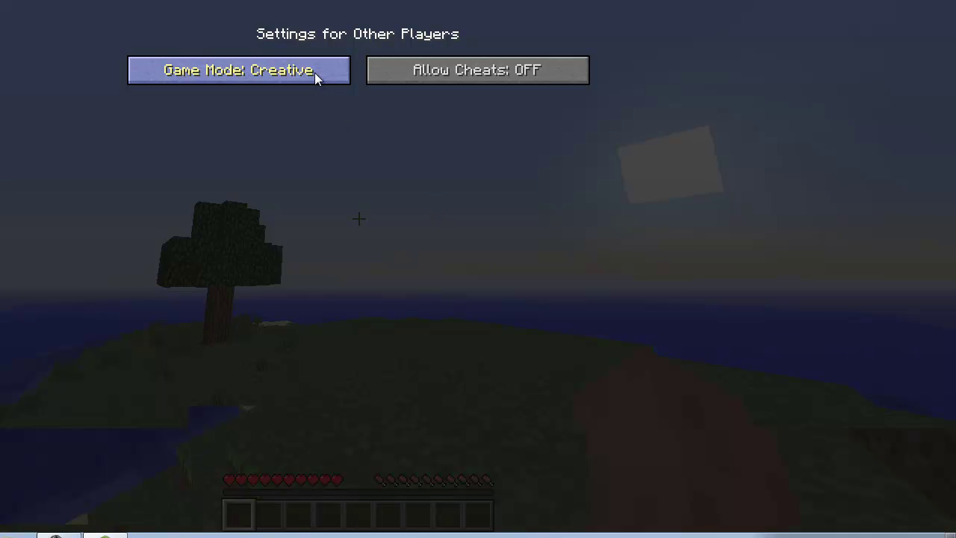
left_click(314, 73)
left_click(315, 72)
left_click(315, 72)
left_click(421, 66)
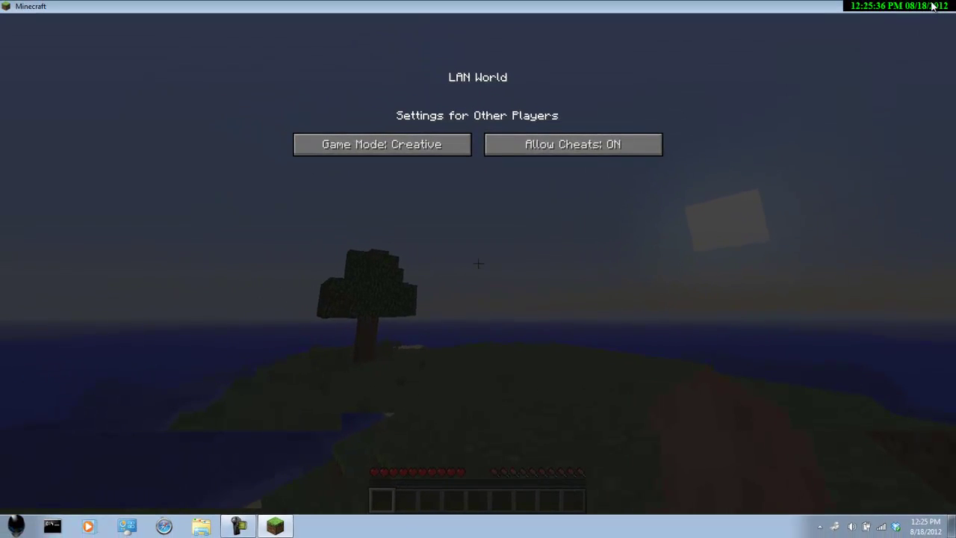
key("super+Down")
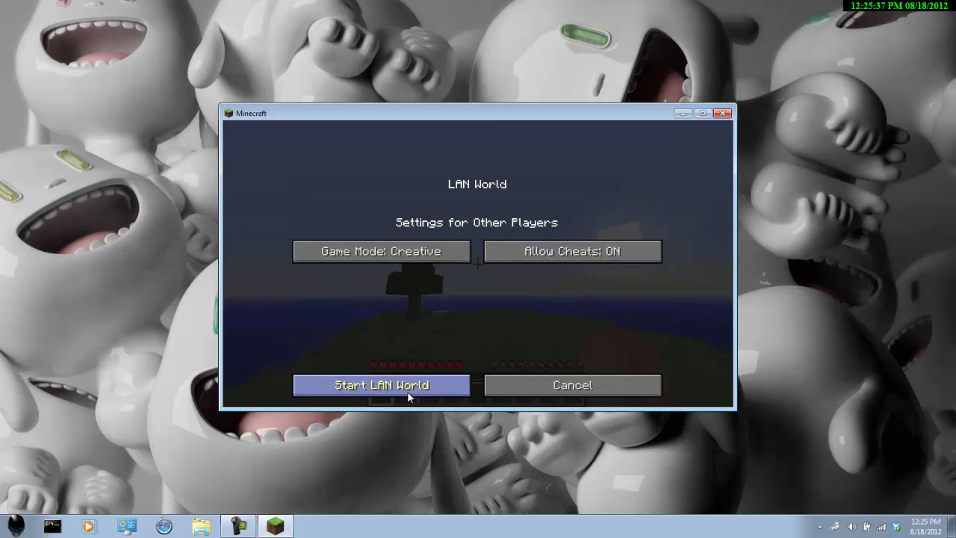
left_click(408, 391)
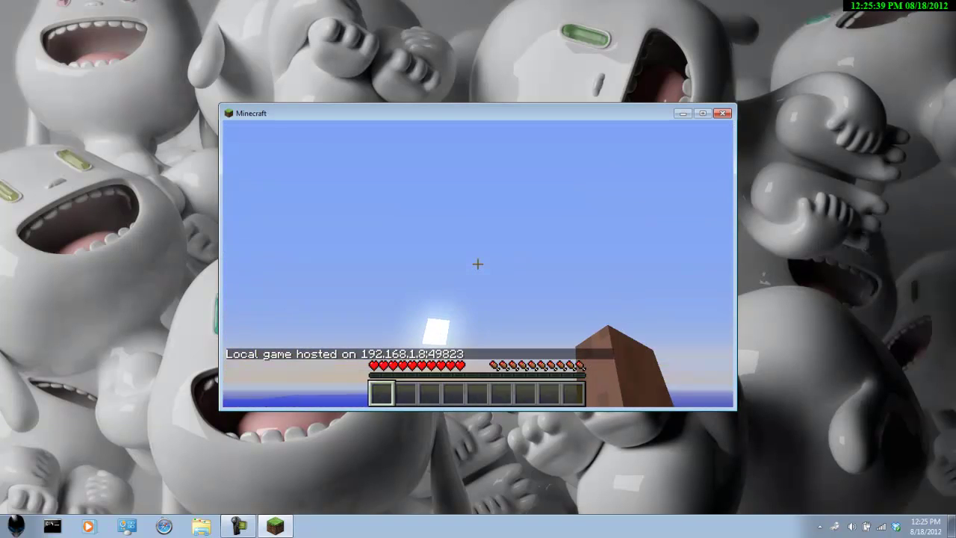
Switch the game between fullscreen and windowed, resume play, and open chat showing 192.168.1.8:49823.
key("Escape")
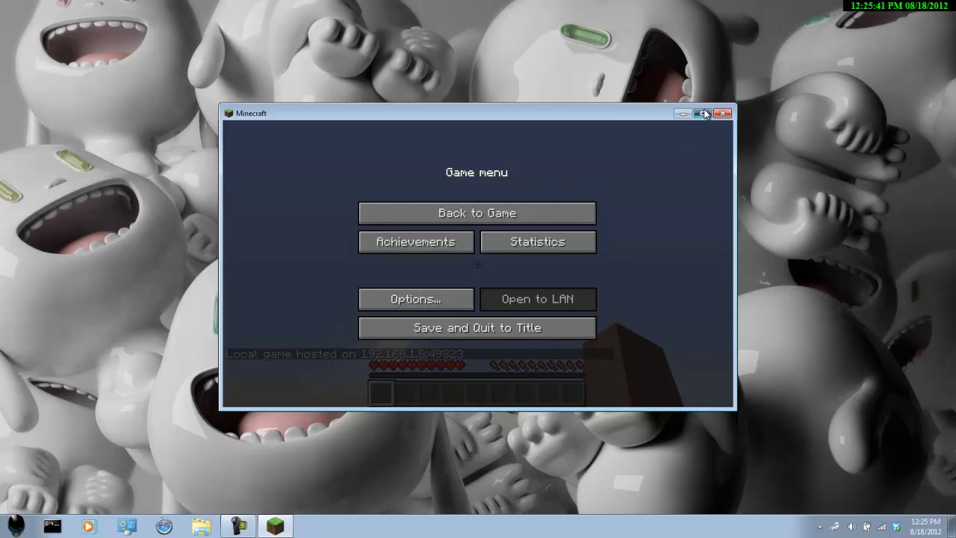
left_click(702, 113)
left_click(462, 158)
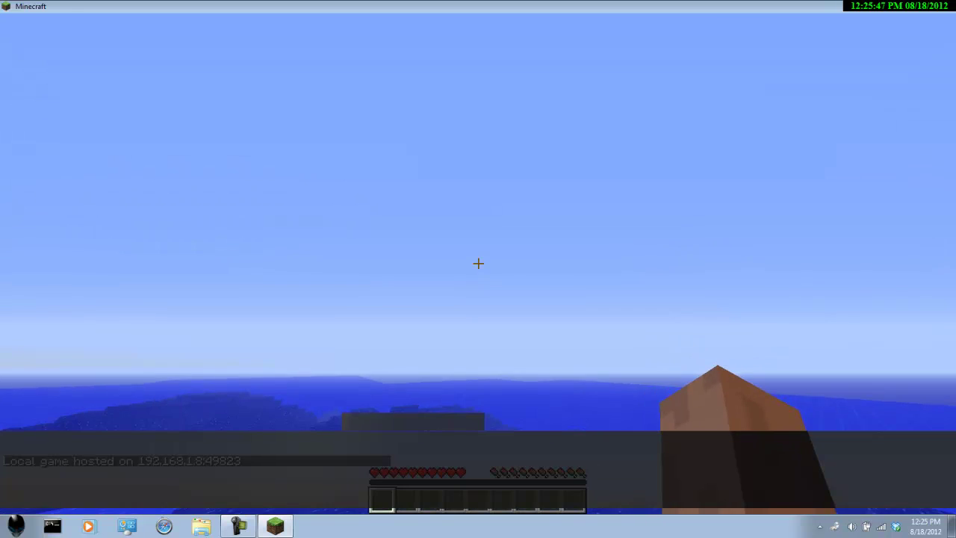
key("Escape")
key("F11")
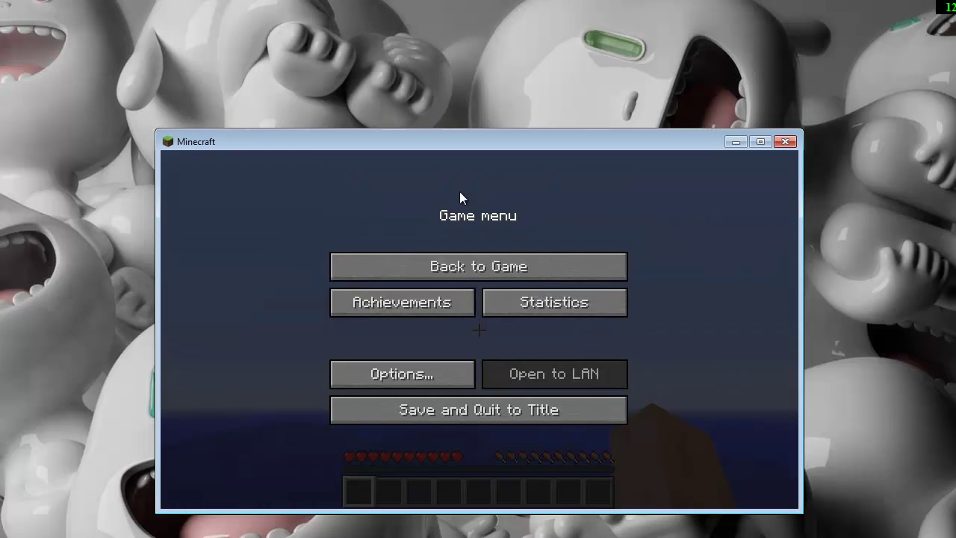
left_click(396, 265)
key("t")
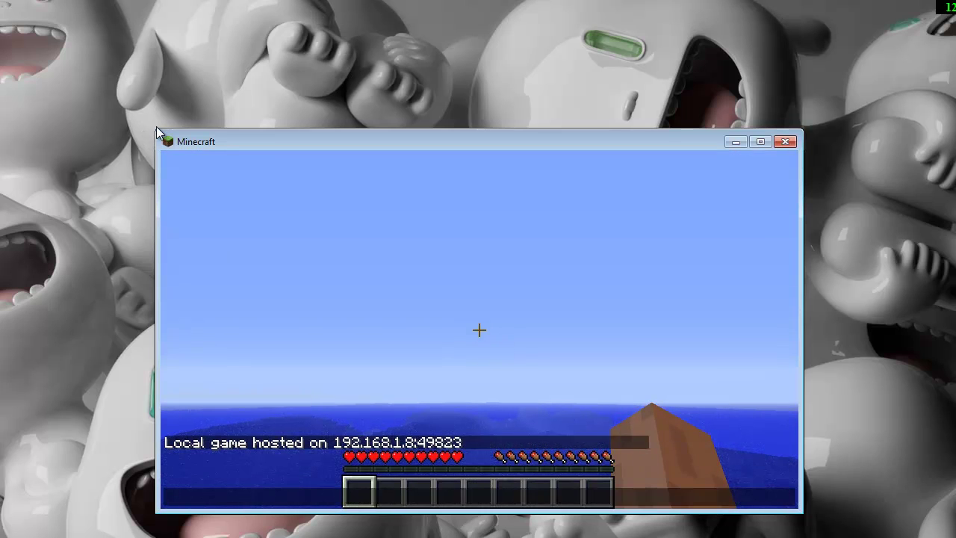
mouse_move(156, 128)
left_mouse_down()
mouse_move(80, 129)
mouse_move(2, 58)
left_mouse_up()
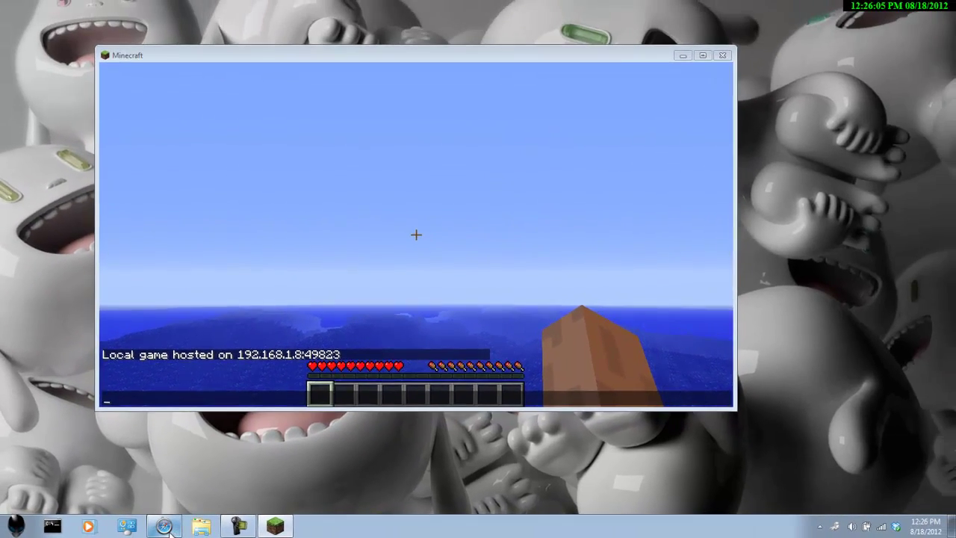
Open Safari and go to the router admin address 192.168.1.1.
left_click(167, 531)
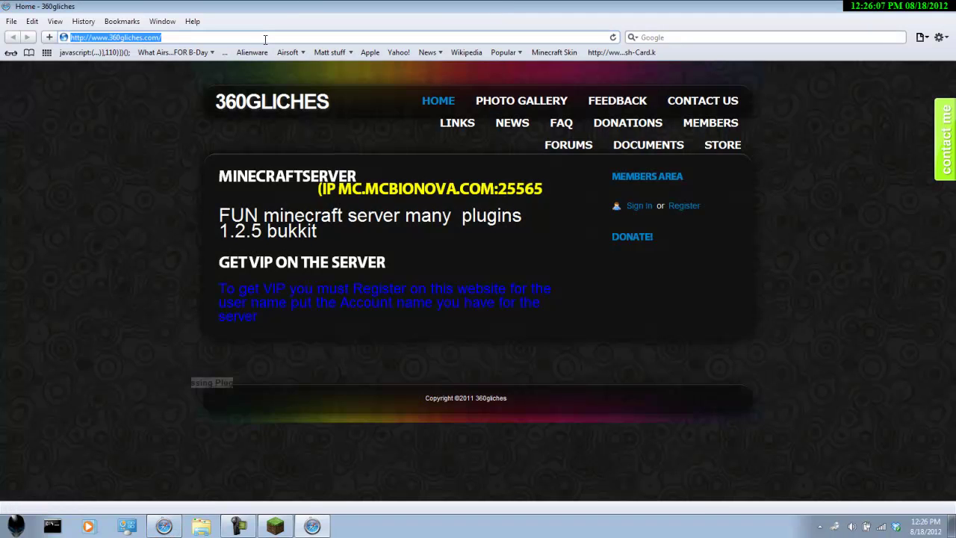
type("192")
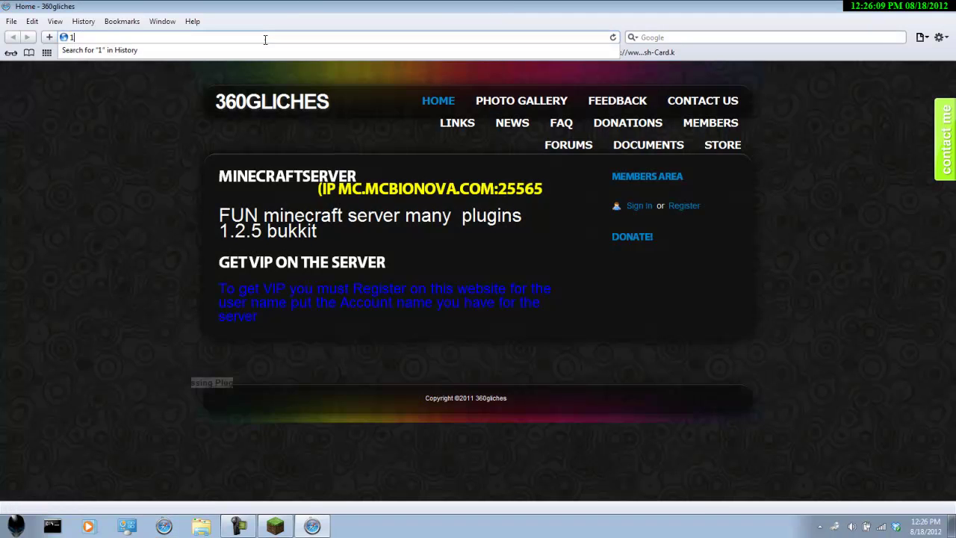
type(".168.1")
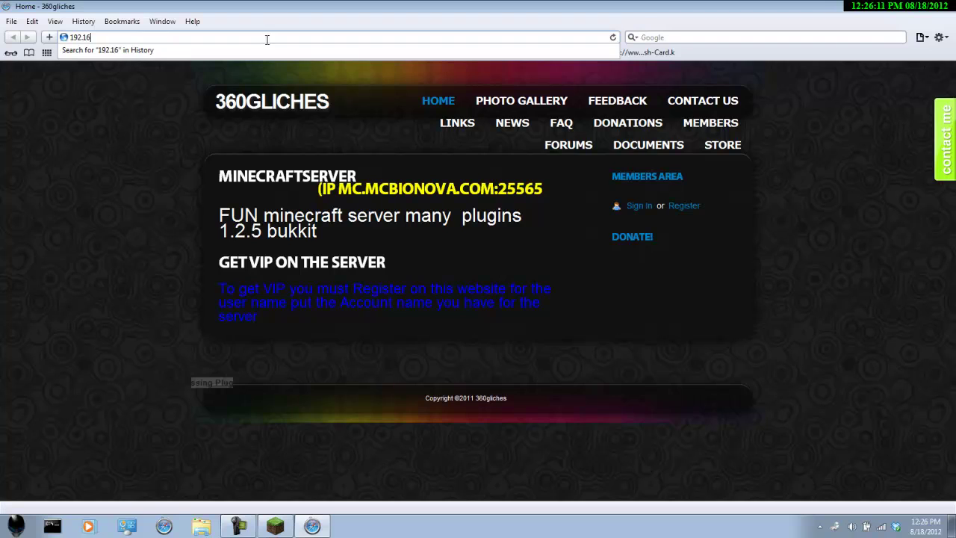
type(".1")
key("Return")
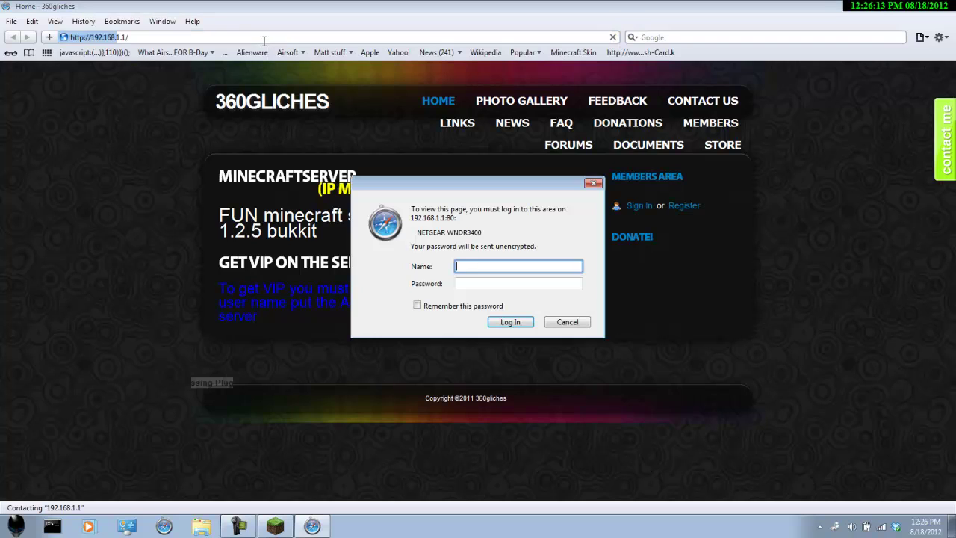
Log in with the router's admin username and password.
type("admin")
key("Tab")
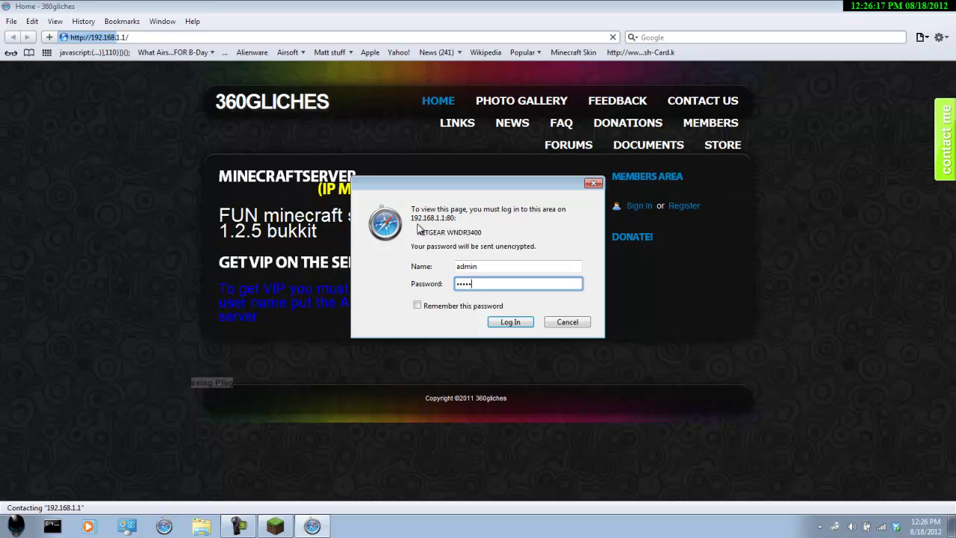
key("Return")
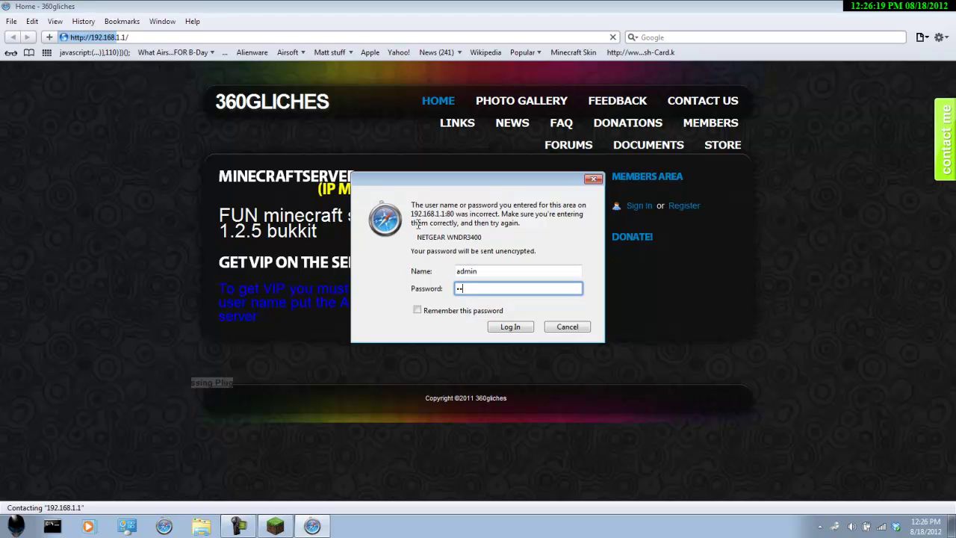
key("Return")
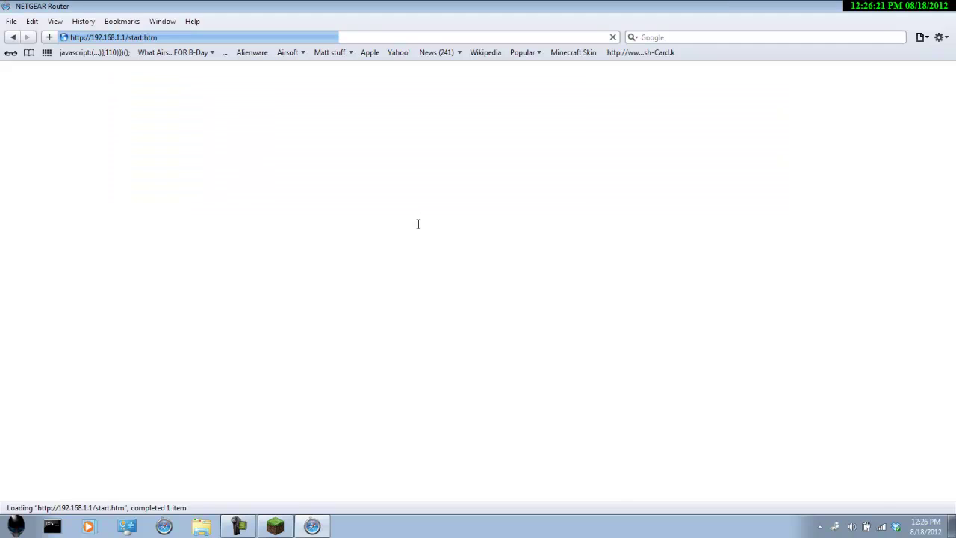
Open Port Forwarding and delete the TheKing forwarding service.
scroll(94, 175, "down", 2)
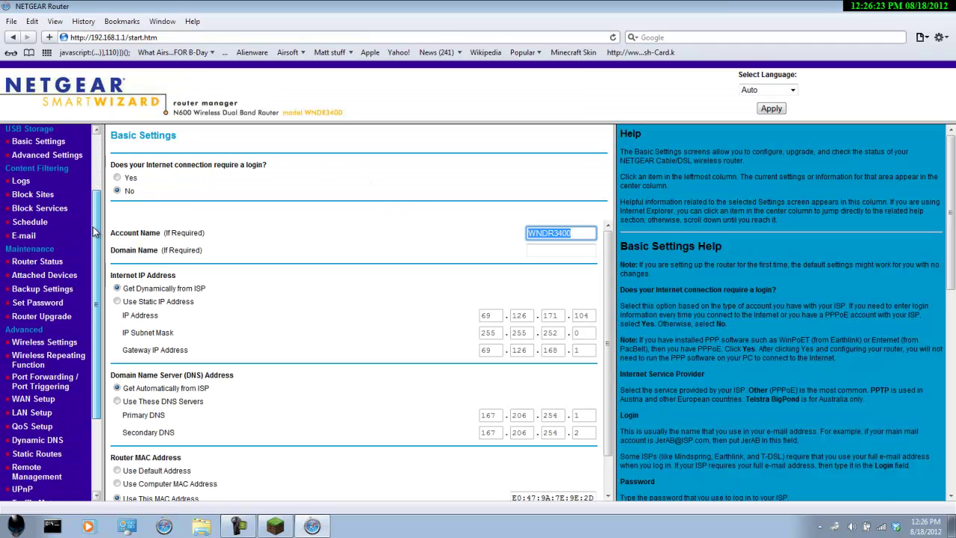
left_click(43, 378)
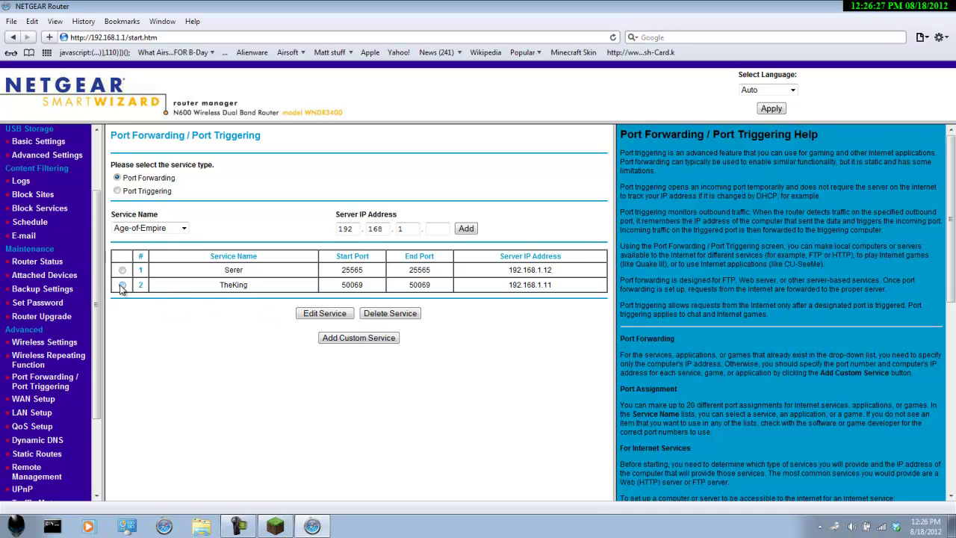
left_click(122, 285)
left_click(371, 317)
Start a new custom service and check Minecraft's hosted port 49823.
left_click(340, 324)
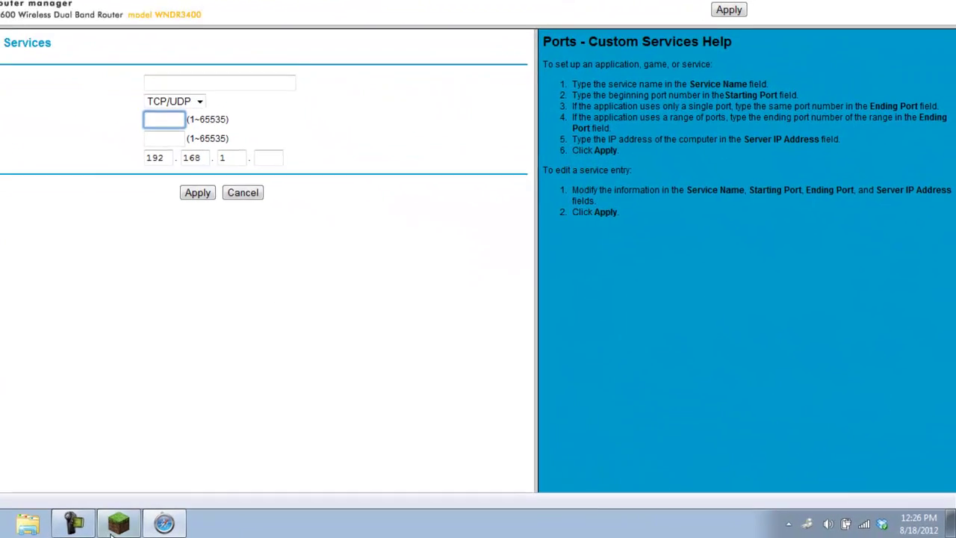
left_click(117, 523)
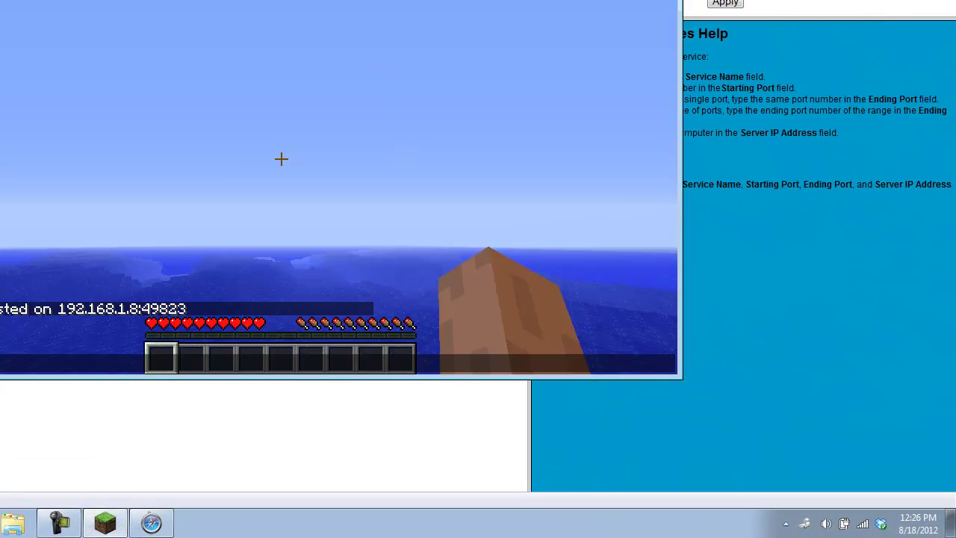
mouse_move(329, 8)
left_mouse_down()
mouse_move(565, 70)
mouse_move(785, 101)
left_mouse_up()
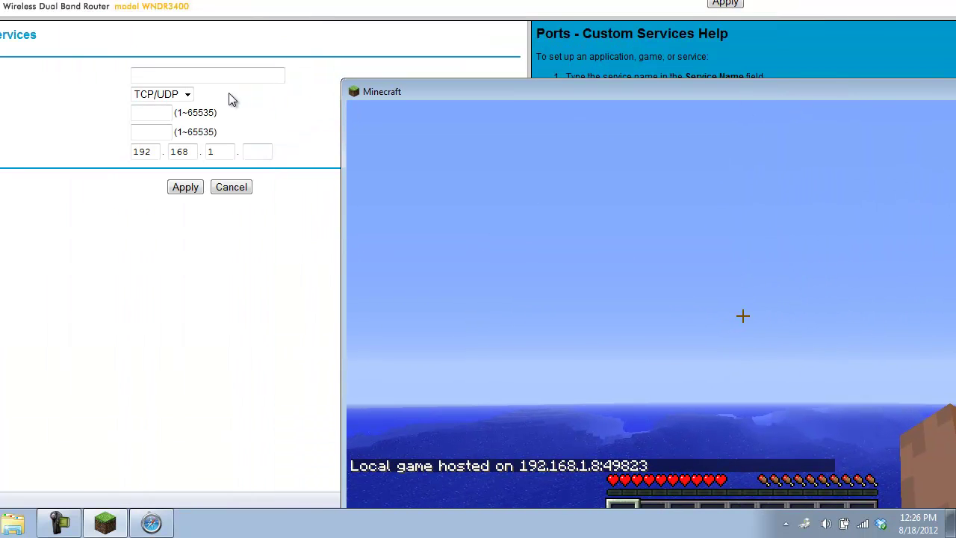
left_click(152, 111)
left_click(105, 523)
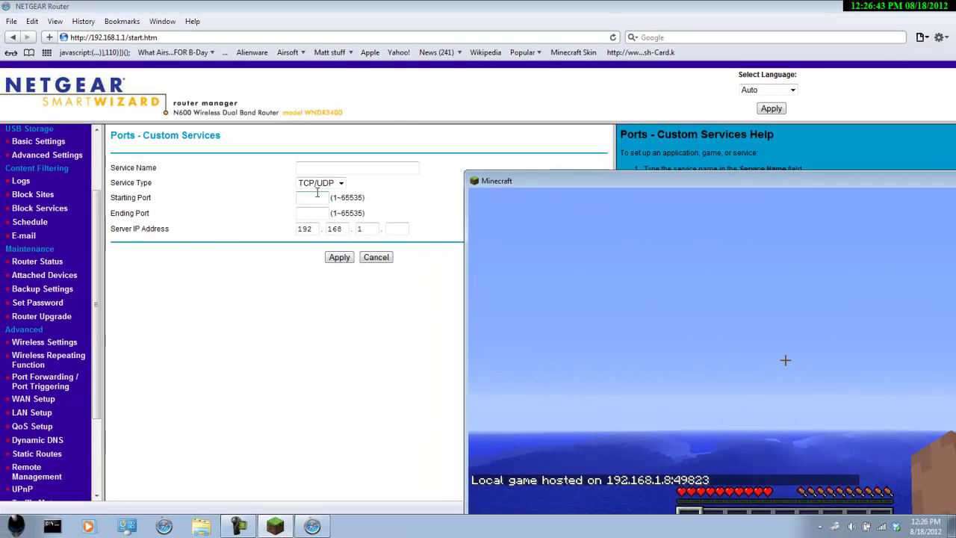
Enter 49823 as both the starting and ending port.
left_click(316, 198)
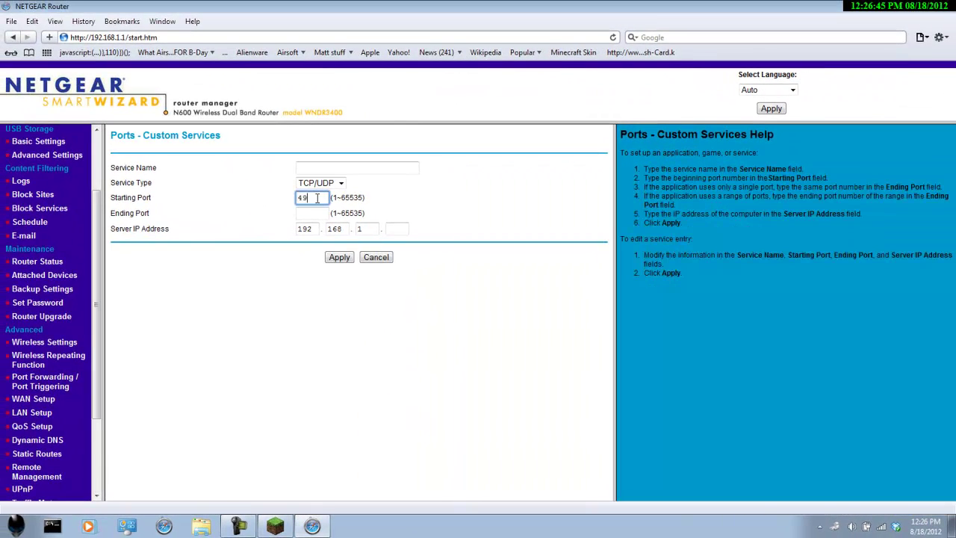
type("83")
type("23")
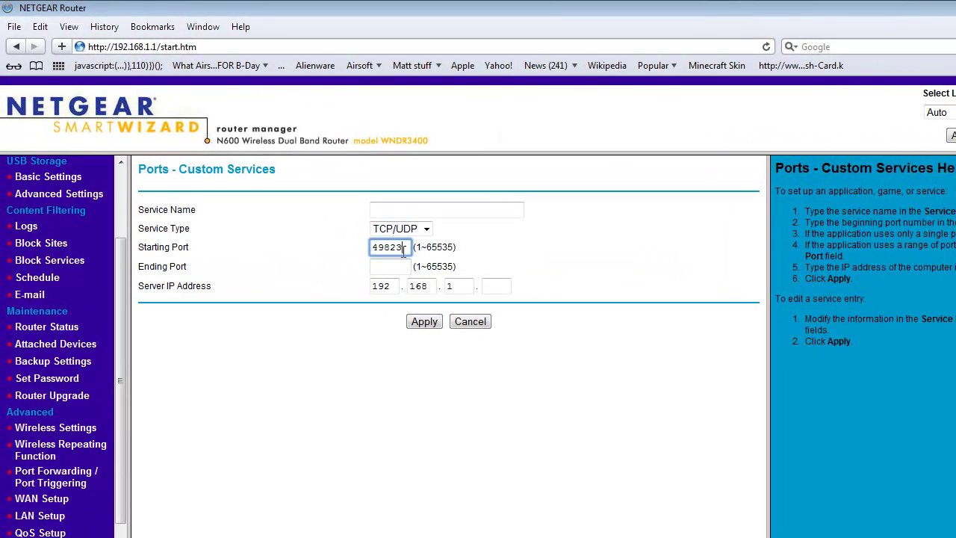
left_click_drag(404, 251, 367, 247)
key("ctrl+c")
left_click(375, 266)
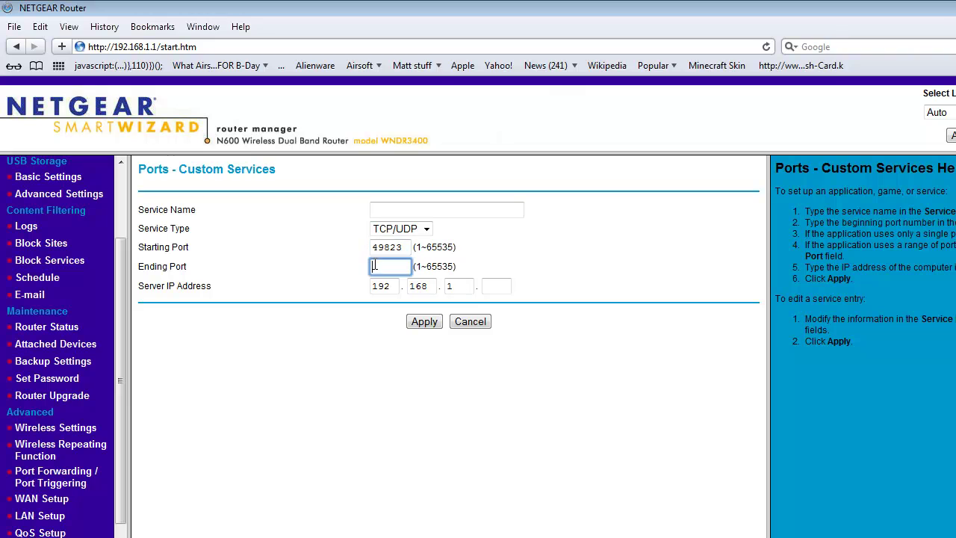
key("ctrl+v")
Name the custom service TEST.
left_click(387, 212)
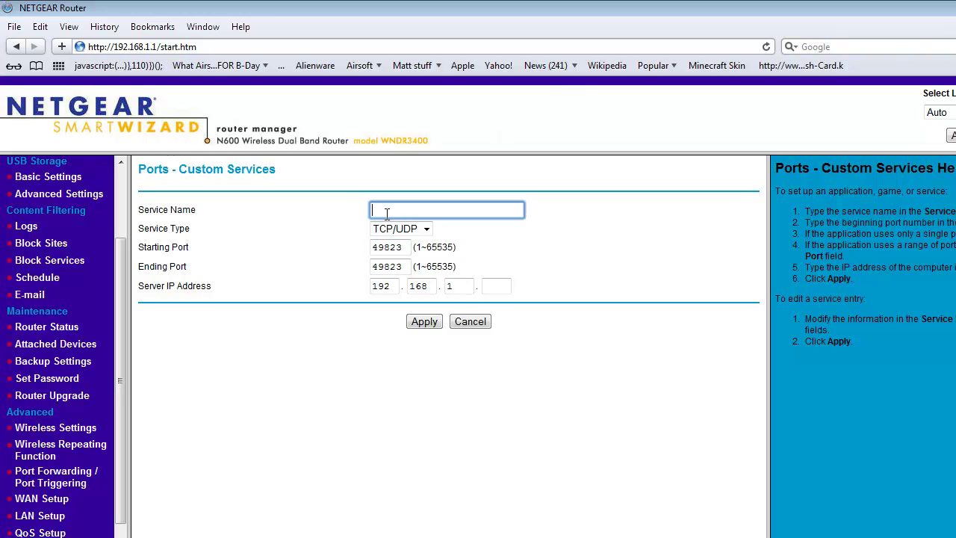
mouse_move(187, 207)
left_mouse_down()
mouse_move(314, 186)
mouse_move(392, 210)
left_mouse_up()
left_click(391, 209)
type("TEST")
left_click(493, 286)
Run ipconfig in an administrator Command Prompt to find IPv4 address 192.168.1.9.
key("super")
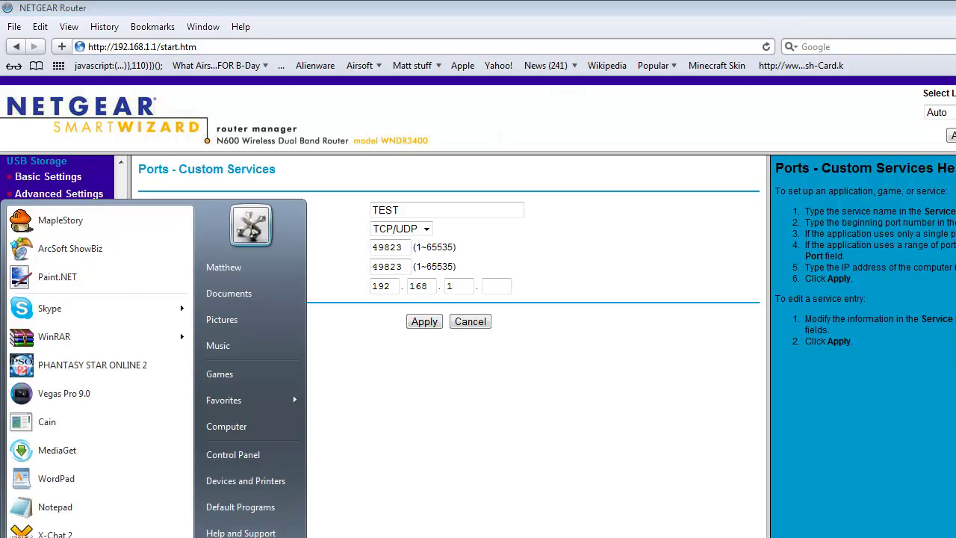
type("cmd")
key("Return")
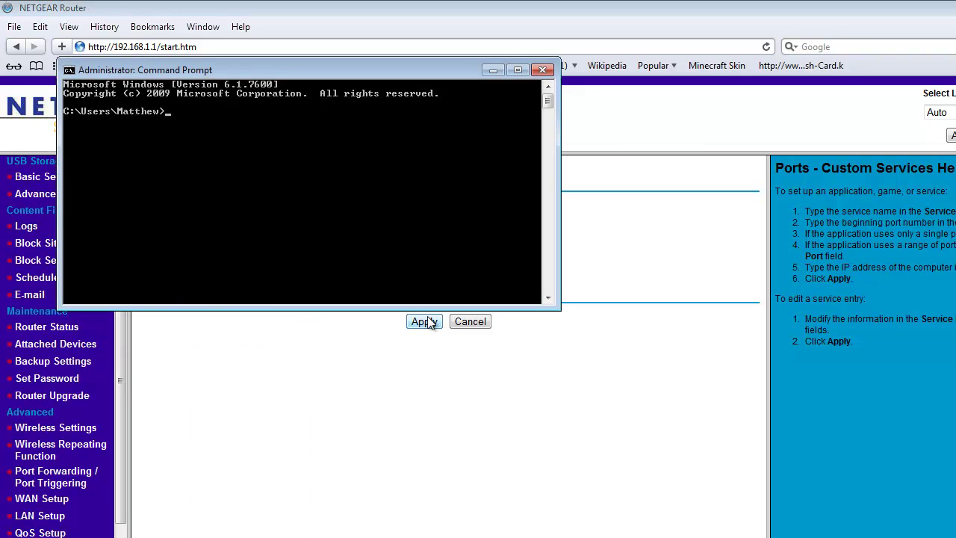
type("op")
key("Return")
scroll(543, 131, "up", 10)
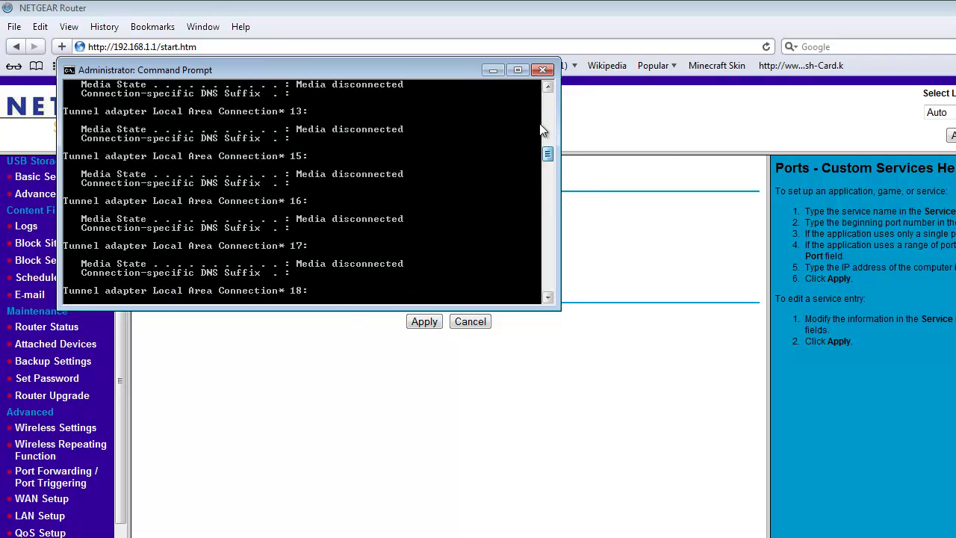
scroll(543, 130, "up", 10)
scroll(449, 224, "down", 1)
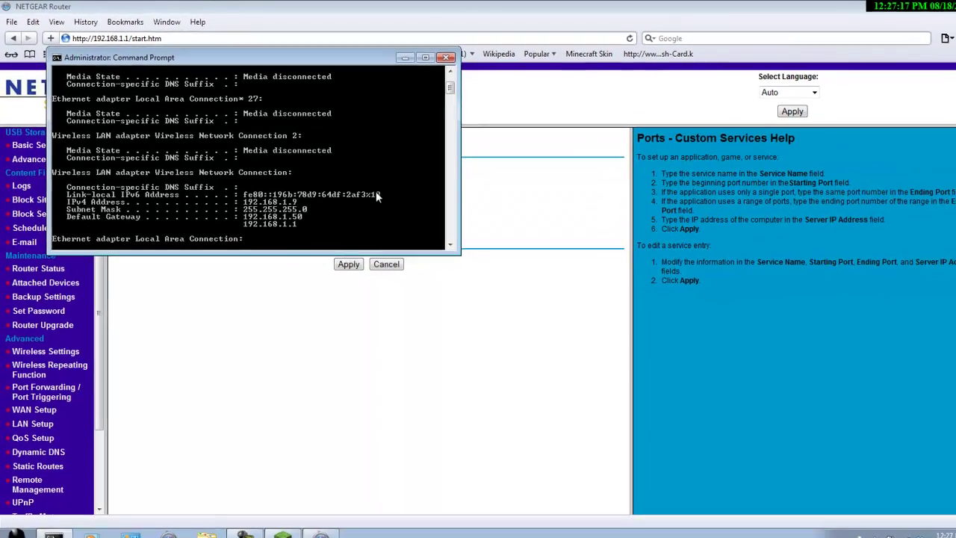
left_click(336, 277)
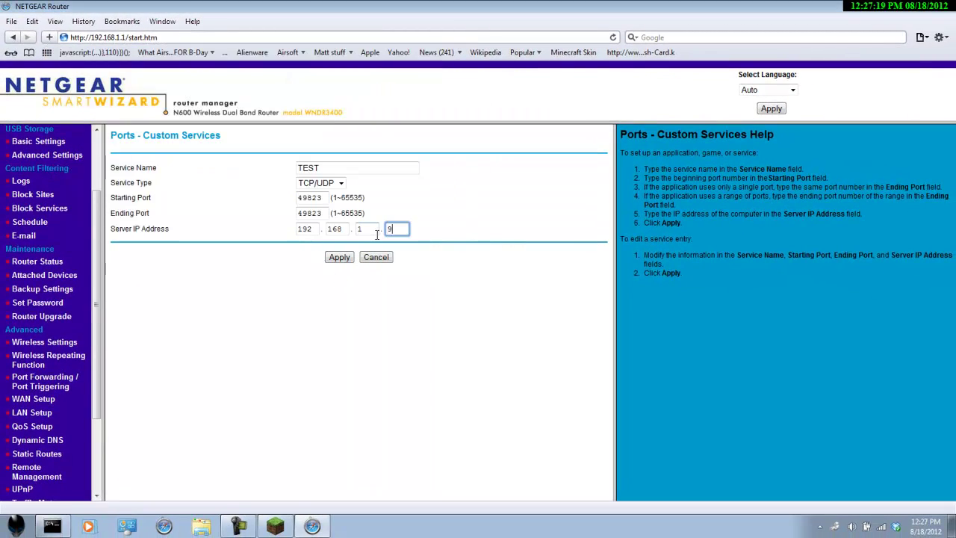
Complete server IP 192.168.1.9 and apply the TEST forwarding rule.
key("Tab")
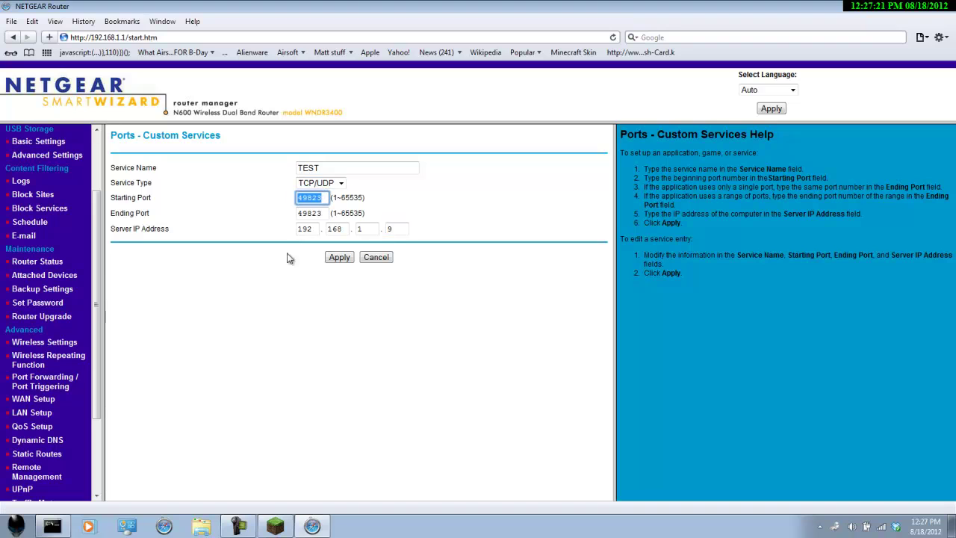
left_click(276, 527)
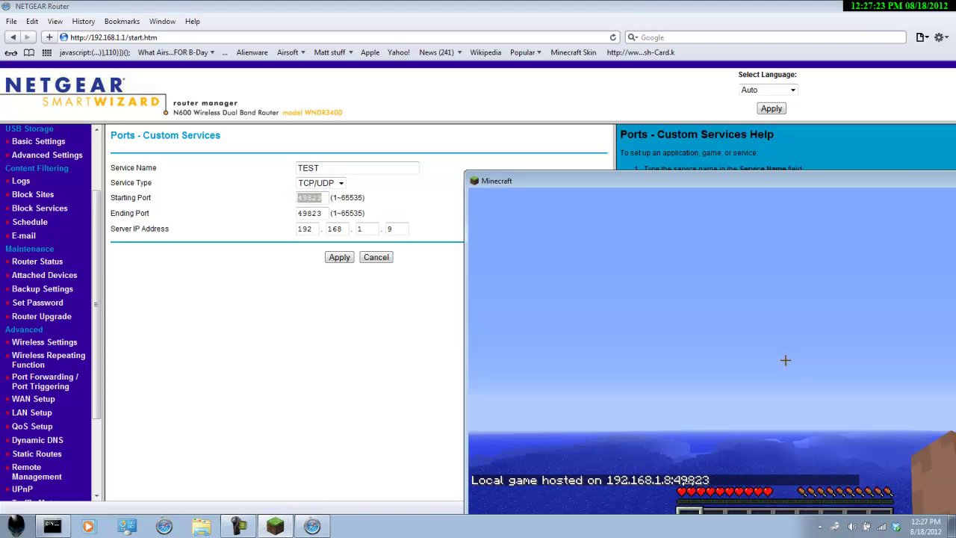
left_click(348, 256)
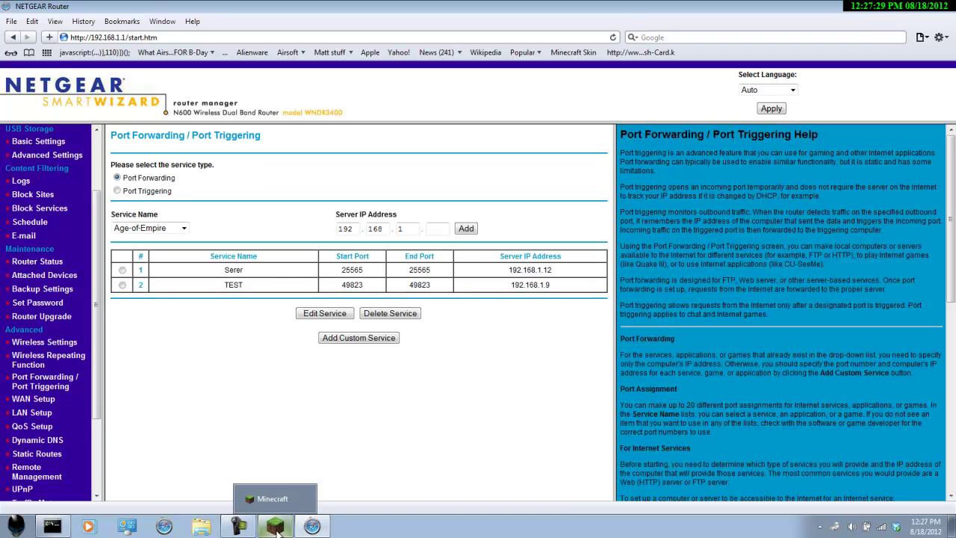
Bring the Minecraft window back up and make it fill the screen.
left_click(277, 528)
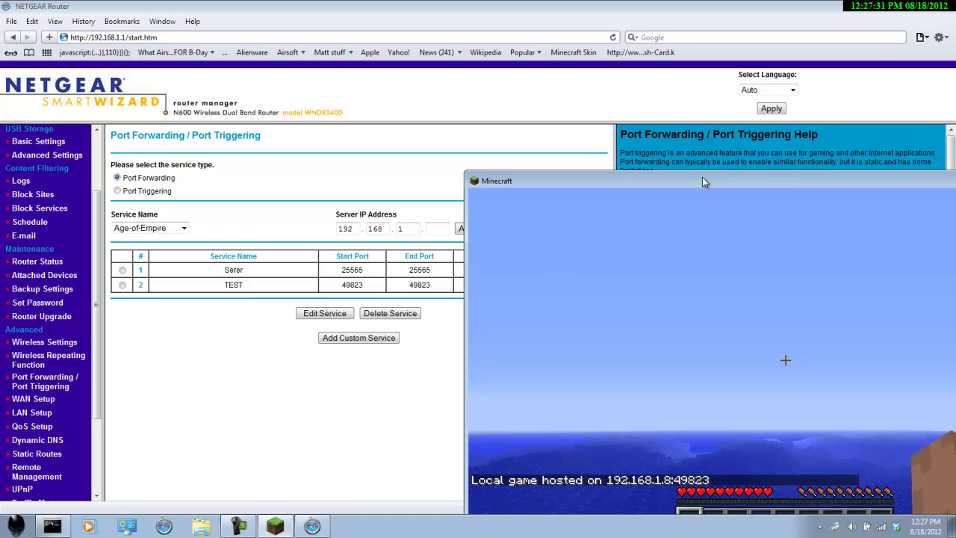
left_click_drag(702, 177, 452, 116)
left_click(690, 39)
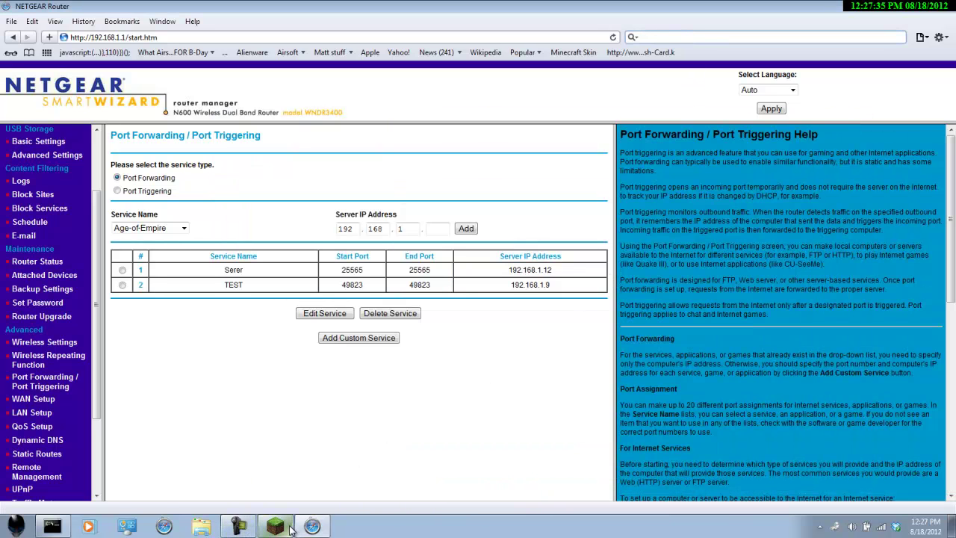
left_click(275, 527)
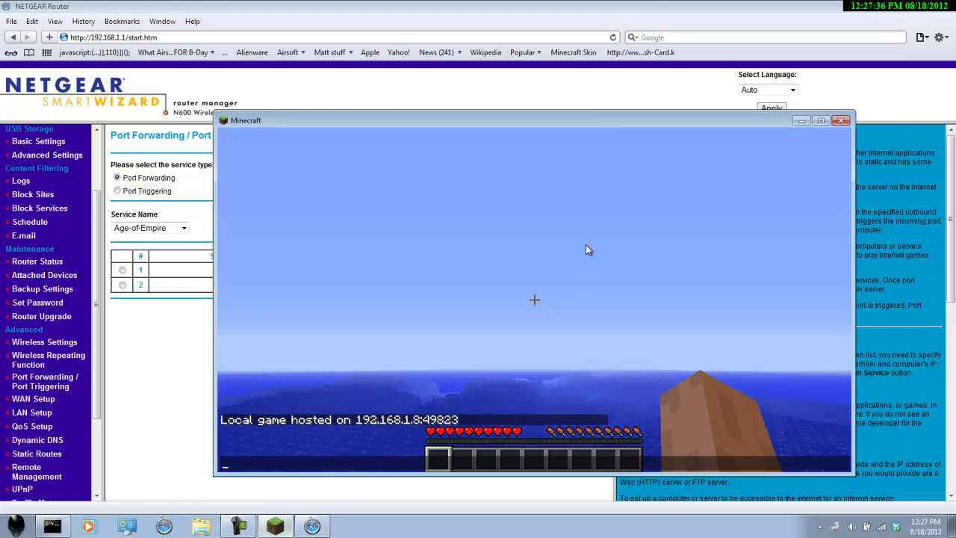
left_click(819, 121)
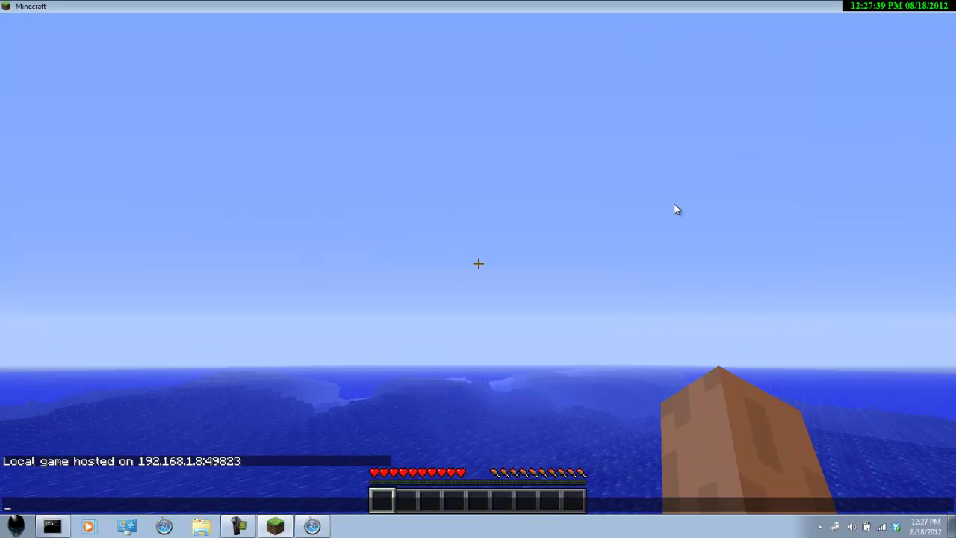
Send a chat message with the address 674.535.74564.
type("674")
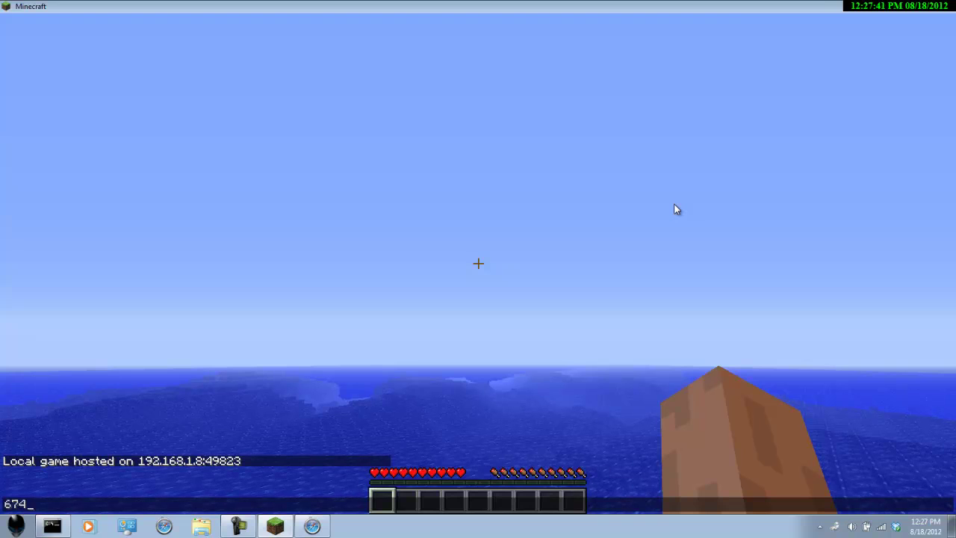
type(".535.7")
type("45643")
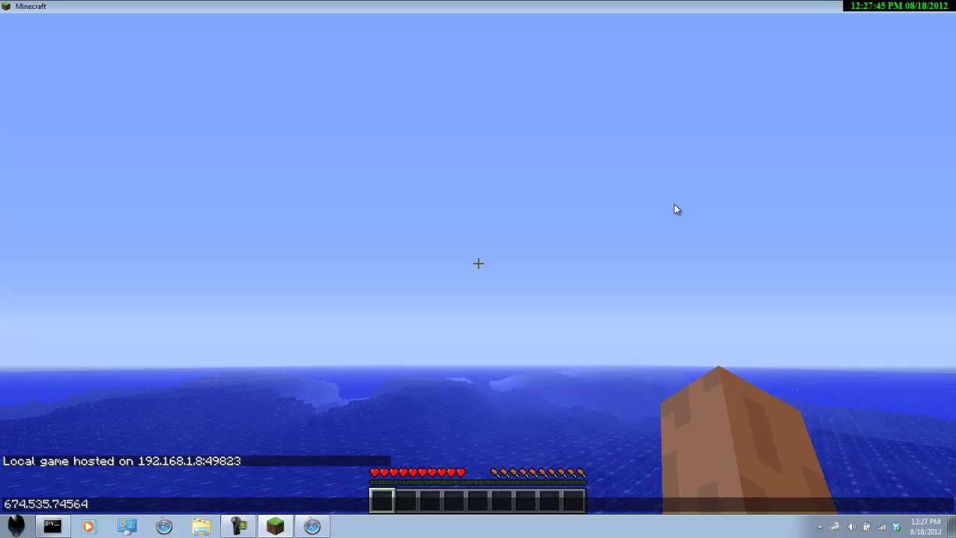
key("BackSpace")
key("BackSpace")
key("Return")
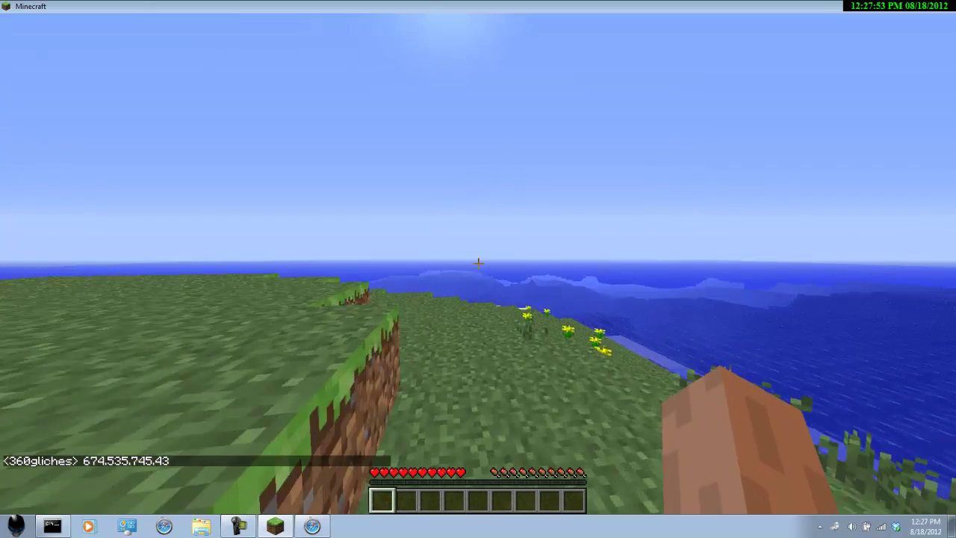
Send the corrected address 435.6564.6754:49823 in chat.
key("t")
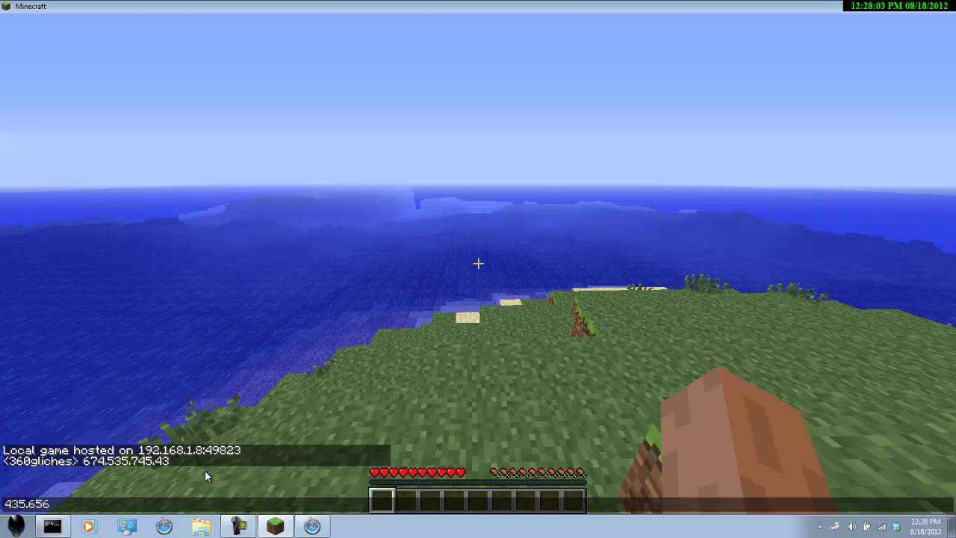
type("4.6754:")
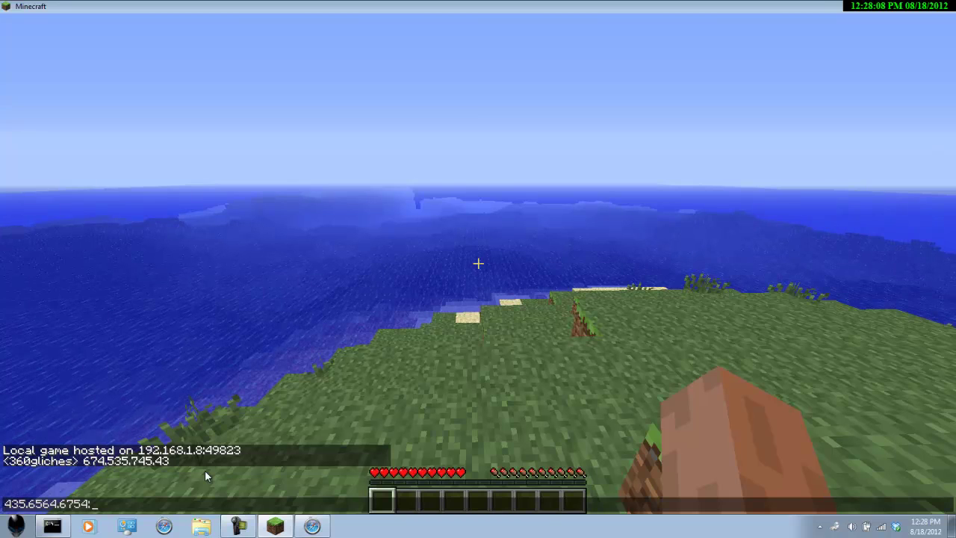
type("498")
type("23")
key("Return")
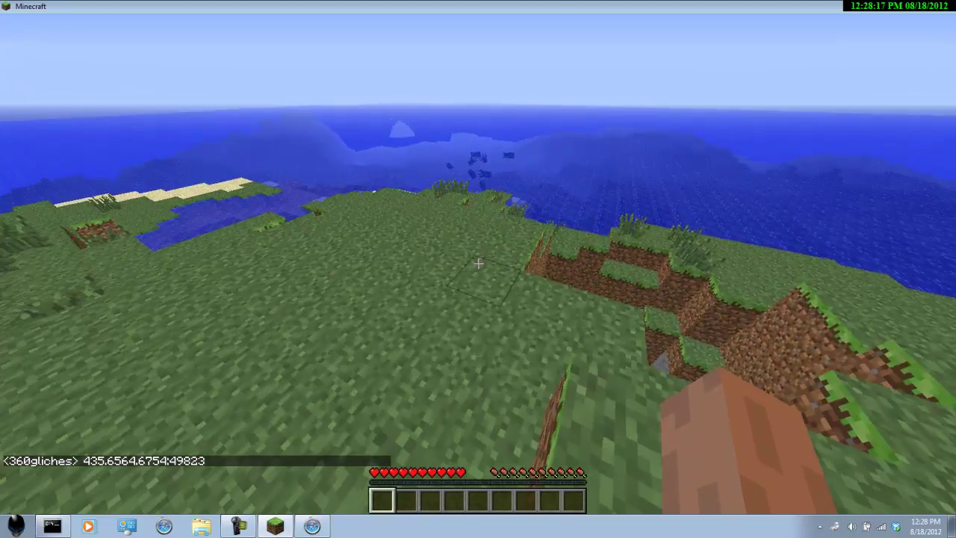
Run the /gamemode command, fly up, and break leaves off the treetop.
key("t")
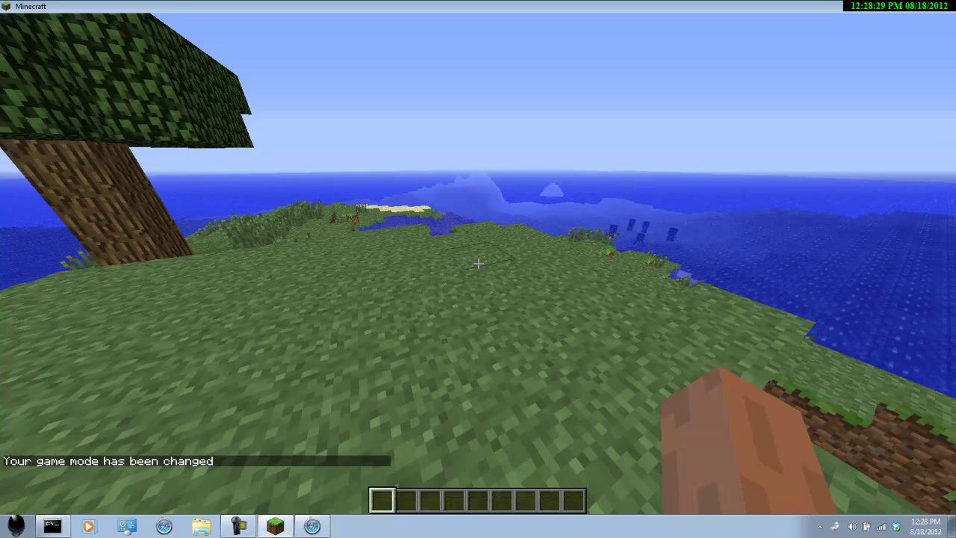
key("space")
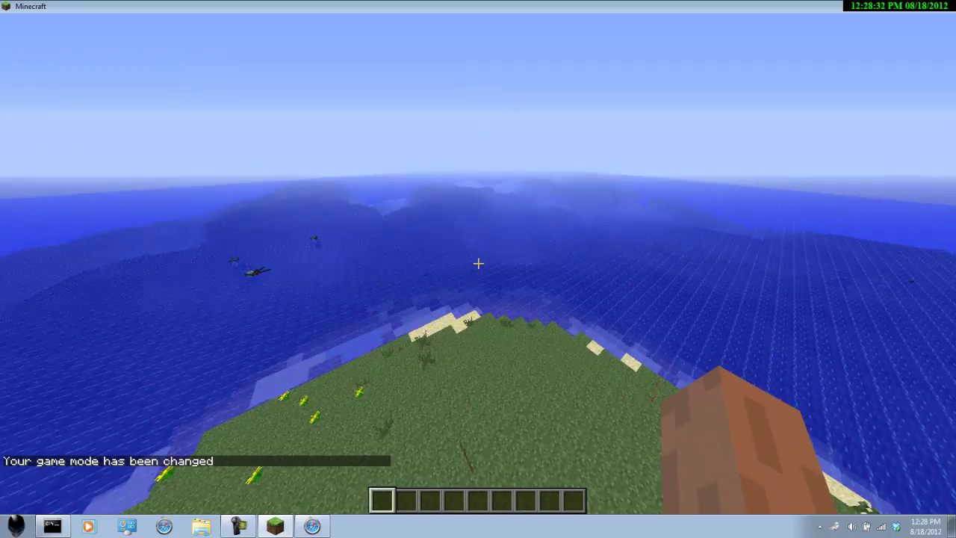
mouse_move(478, 263)
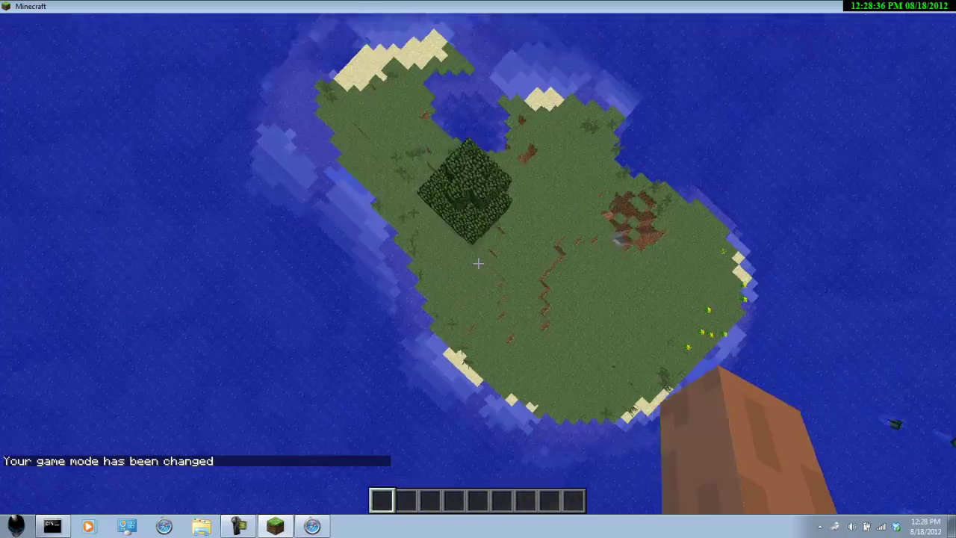
key("shift")
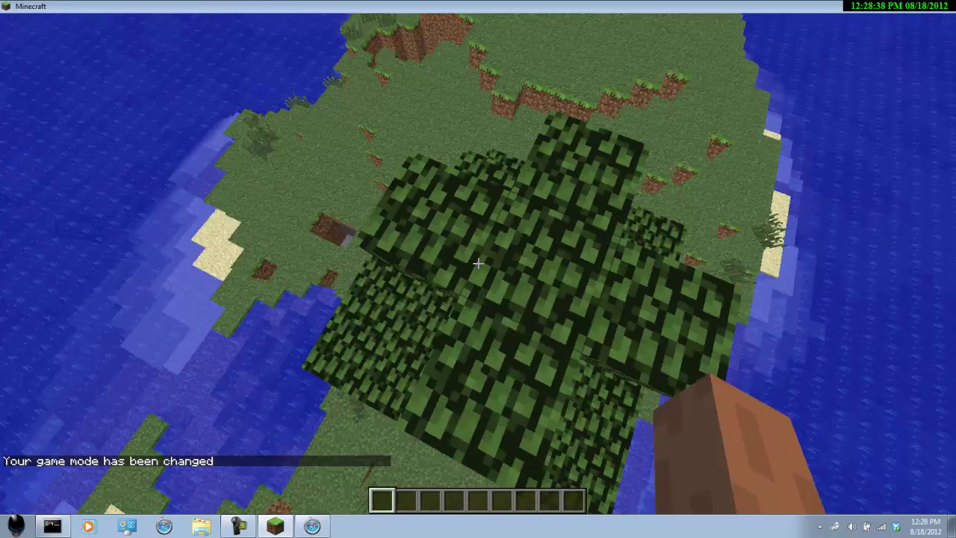
left_click(478, 263)
left_click(478, 262)
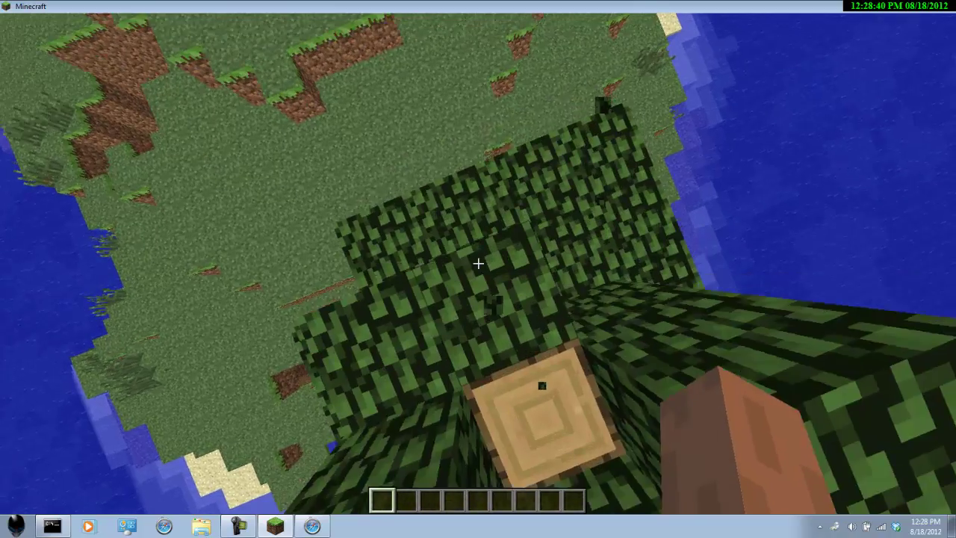
Fly forward and up over the island, then descend close to the grass.
mouse_move(478, 263)
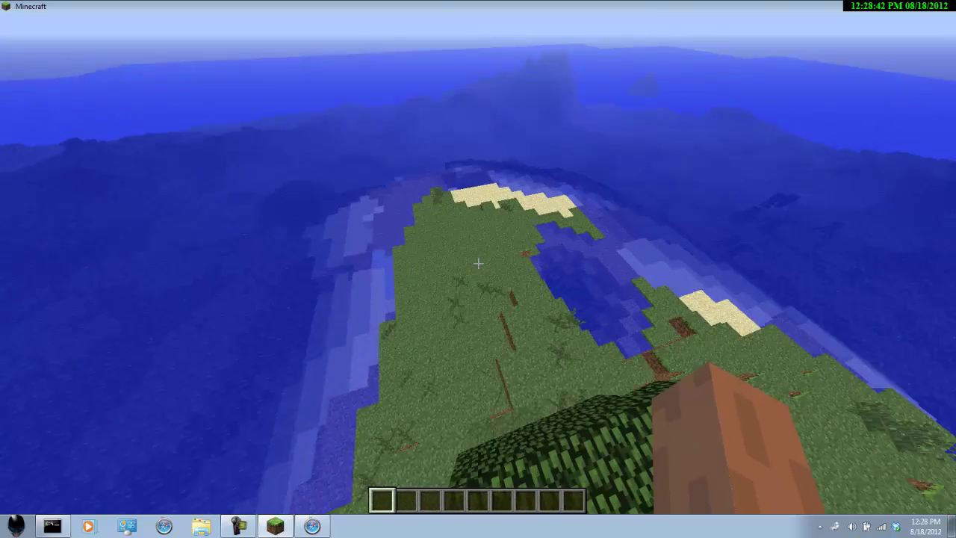
key("w")
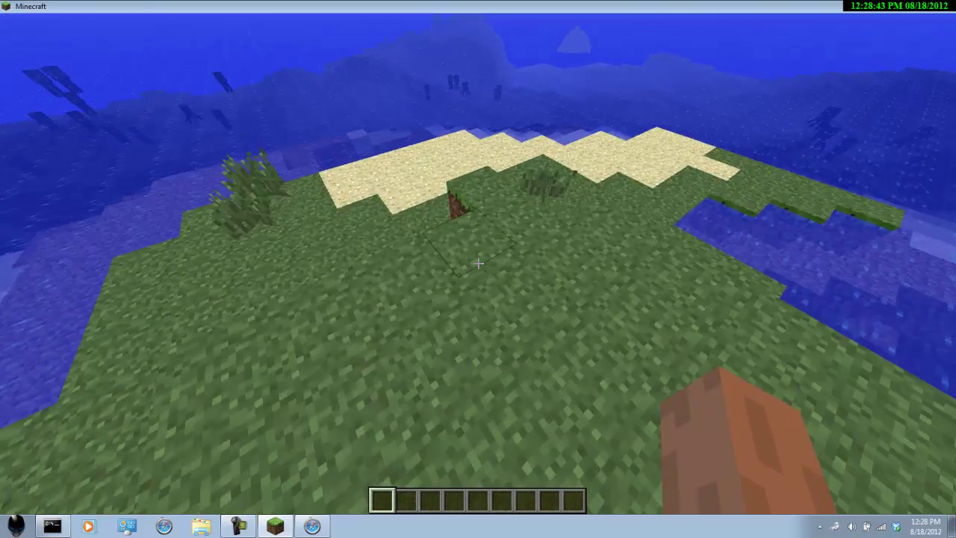
key("space")
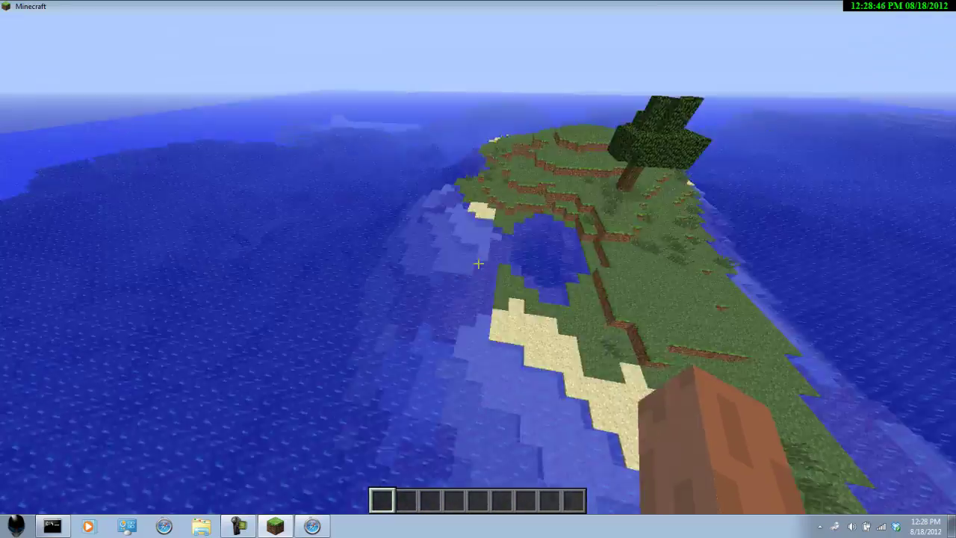
key("space")
key("w")
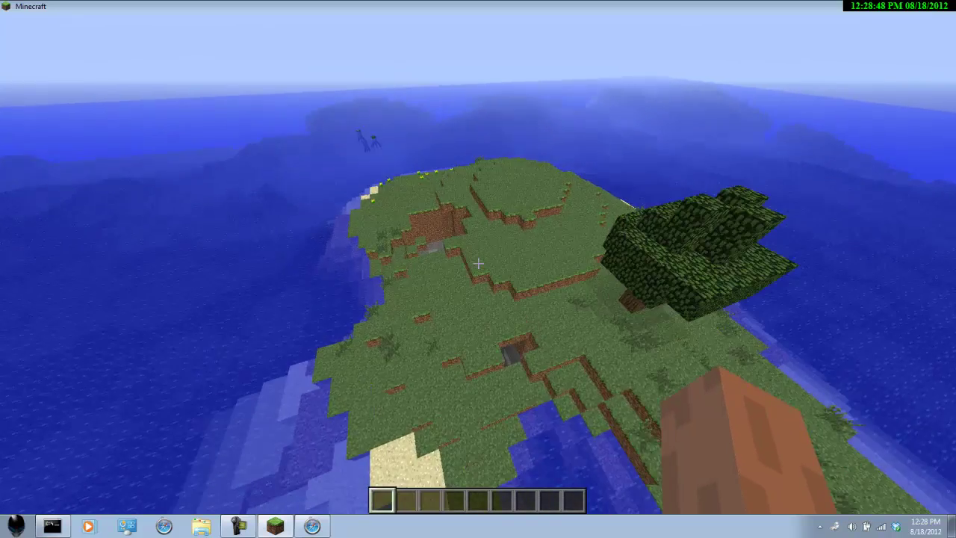
key("shift")
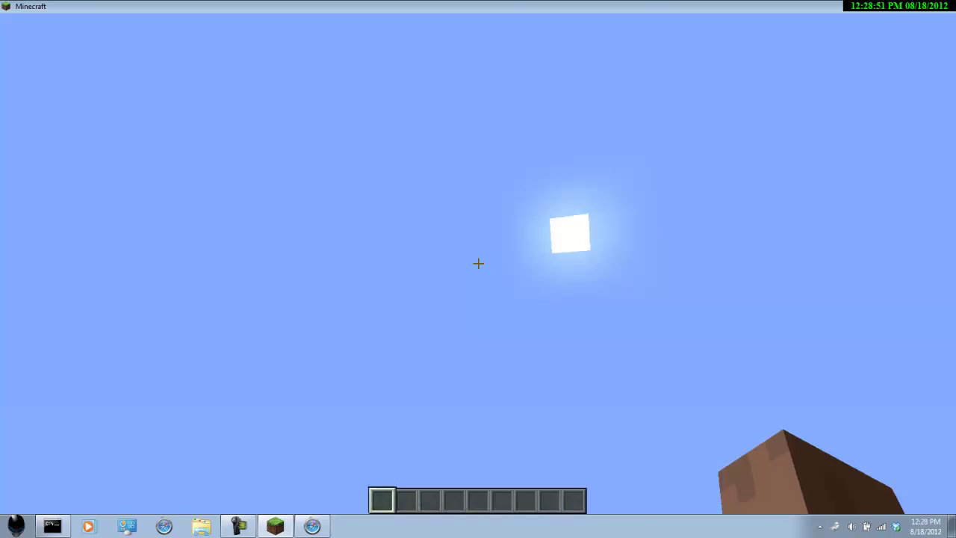
Drop to the stone pit floor, then walk forward through the dark cave tunnel beneath the island.
key("shift")
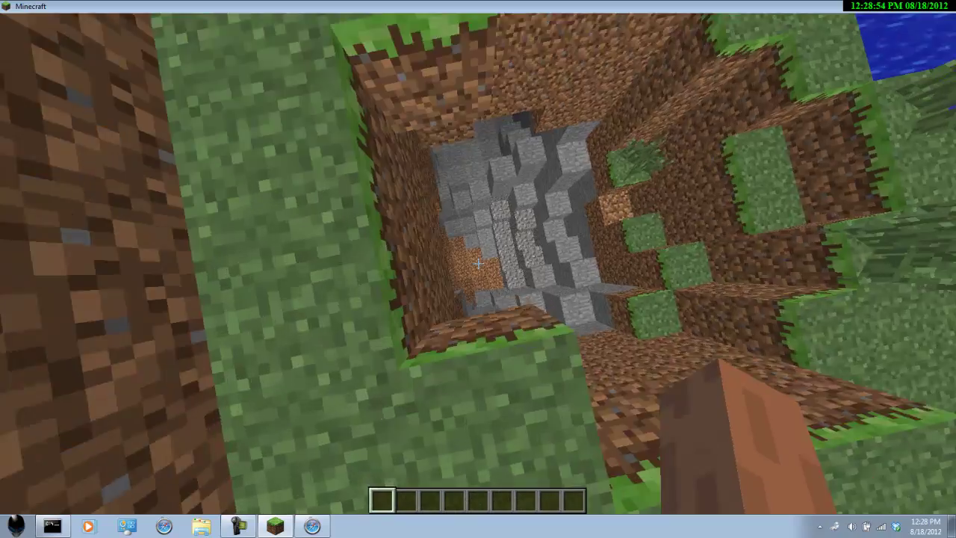
key("shift")
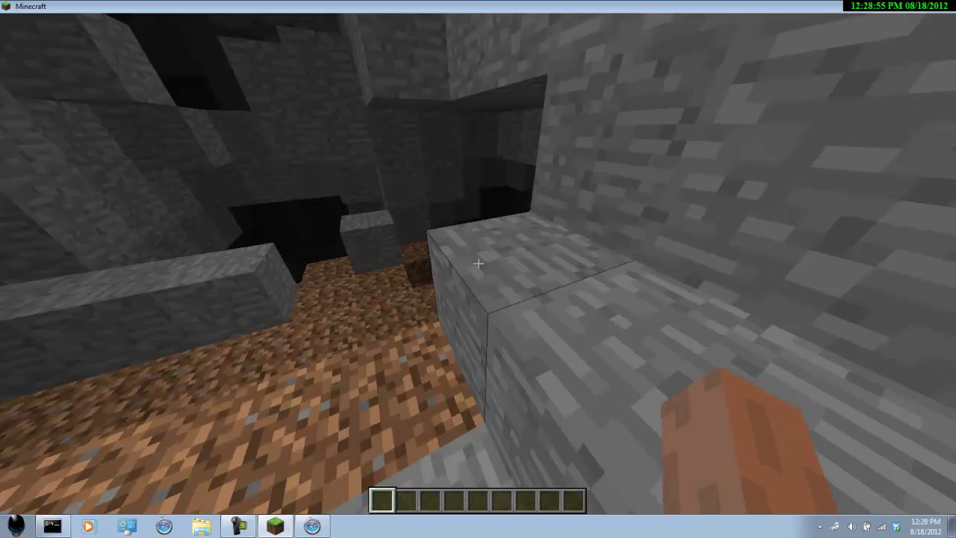
key("w")
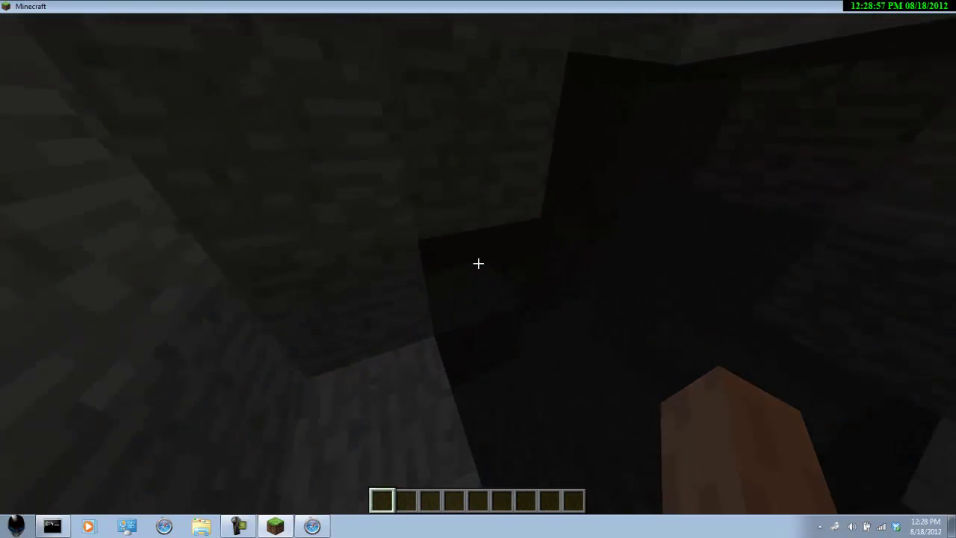
key("w")
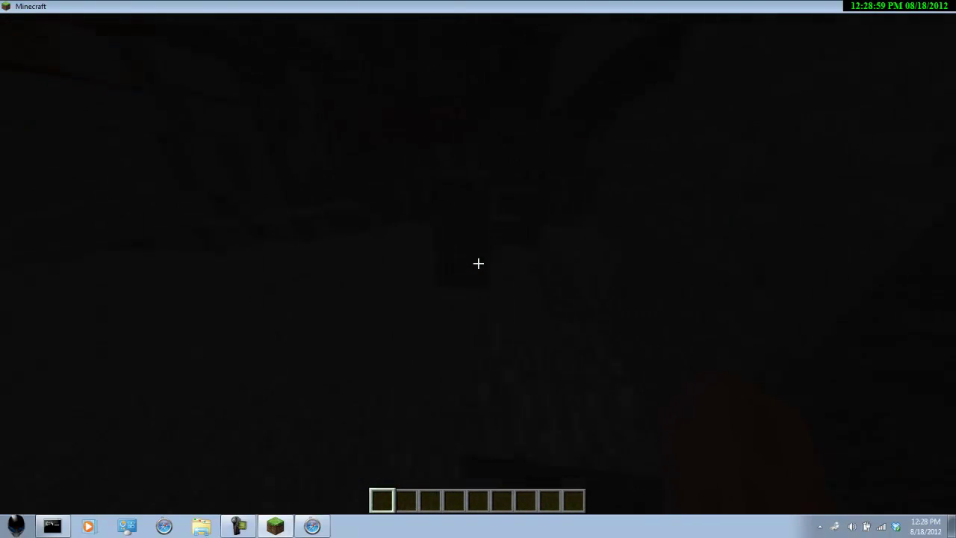
key("w")
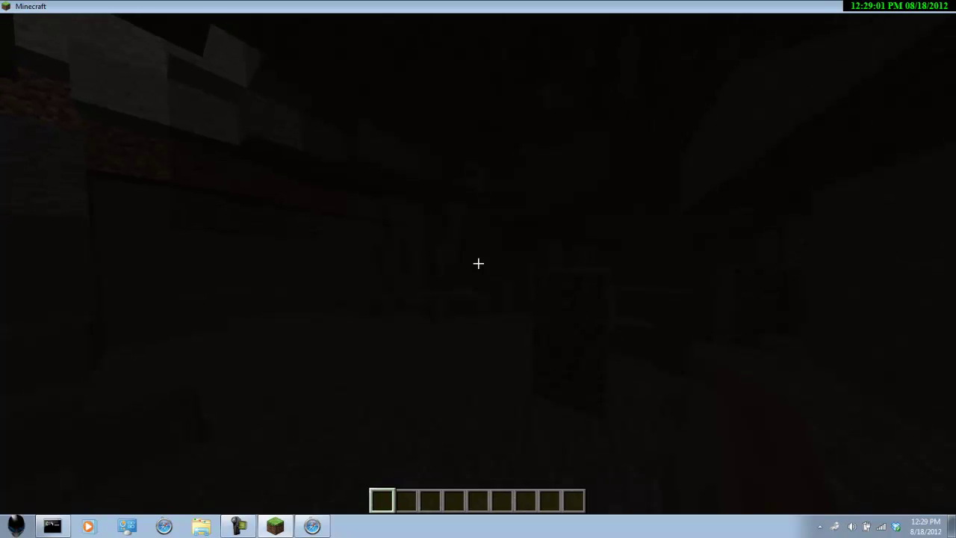
key("w")
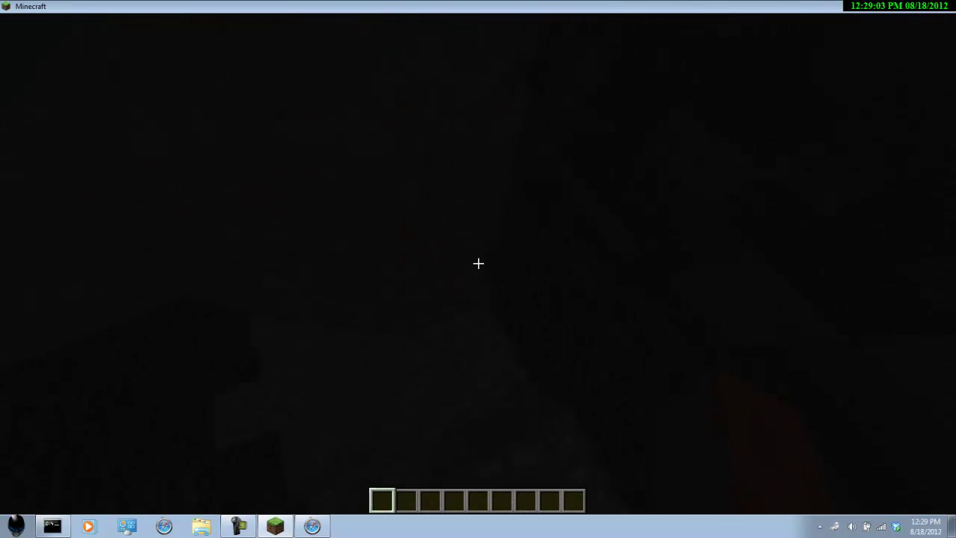
key("w")
key("w")
key("w")
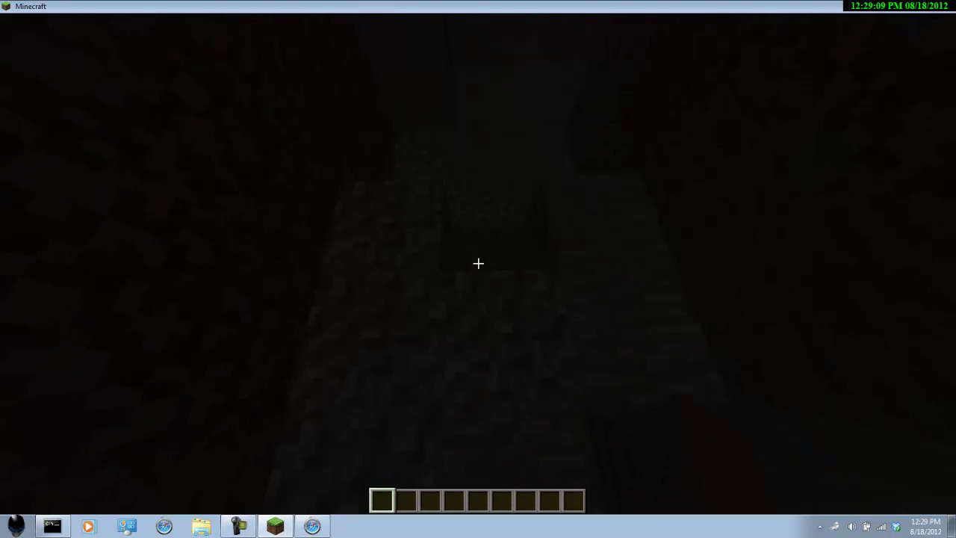
key("w")
key("w")
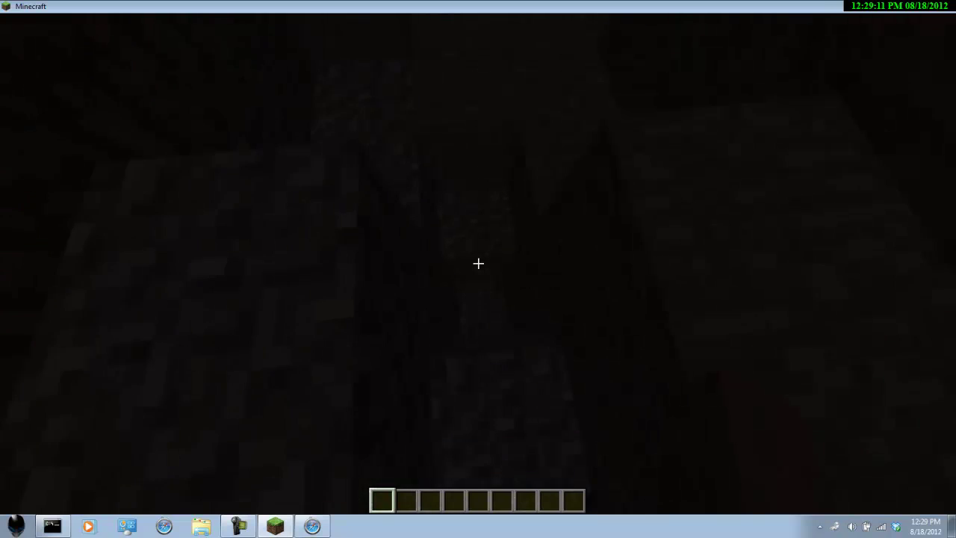